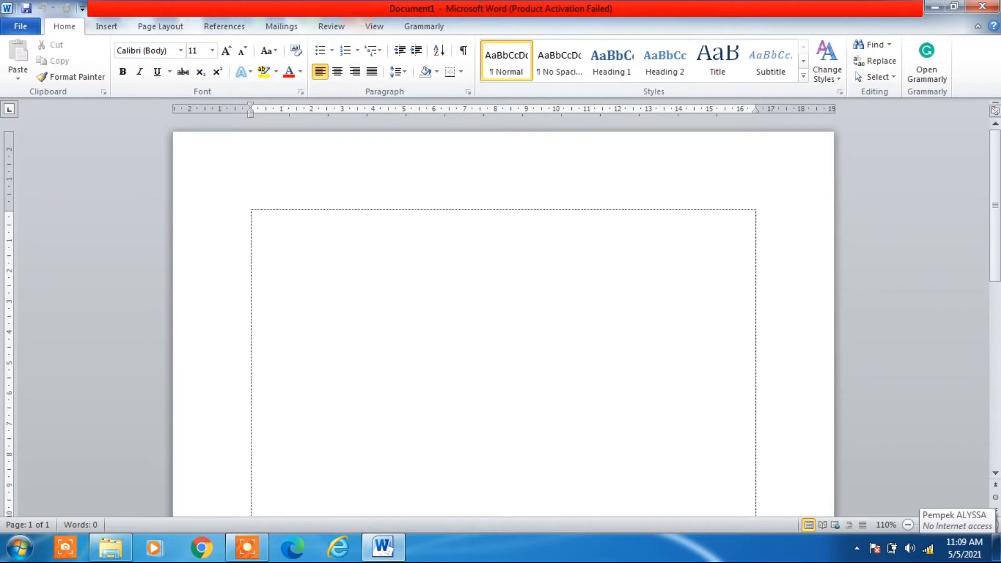
# Step: Browse the available chart types and insert a 3-D clustered column chart into the blank document
pyautogui.click(108, 27)
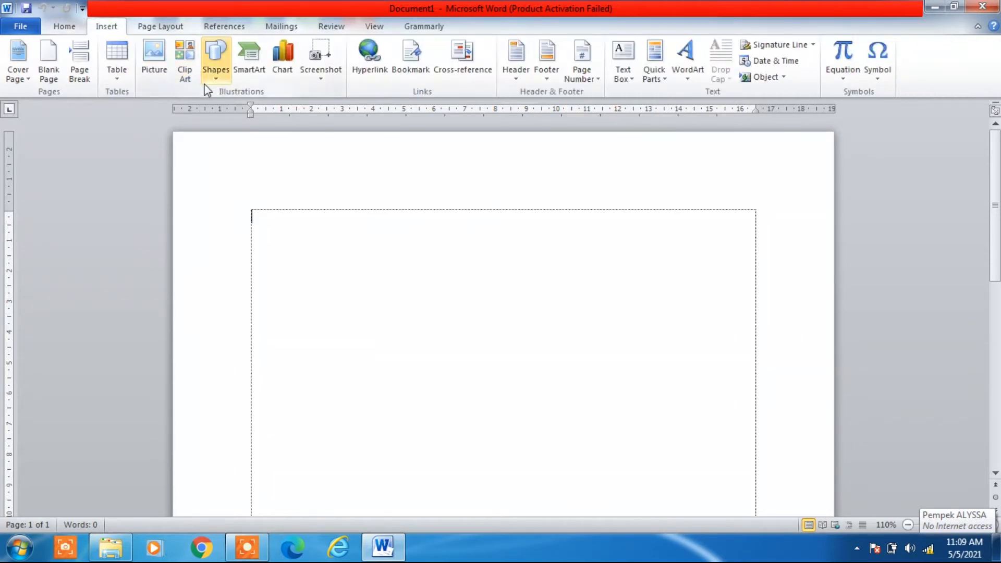
pyautogui.click(286, 66)
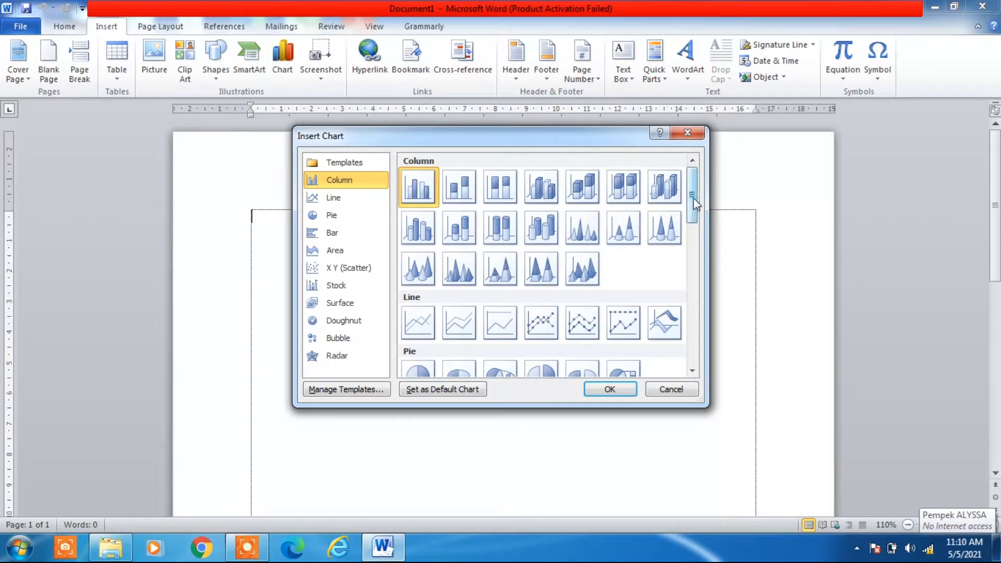
pyautogui.moveTo(695, 204)
pyautogui.mouseDown()
pyautogui.moveTo(686, 358)
pyautogui.moveTo(703, 192)
pyautogui.mouseUp()
pyautogui.moveTo(692, 201); pyautogui.dragTo(693, 243)
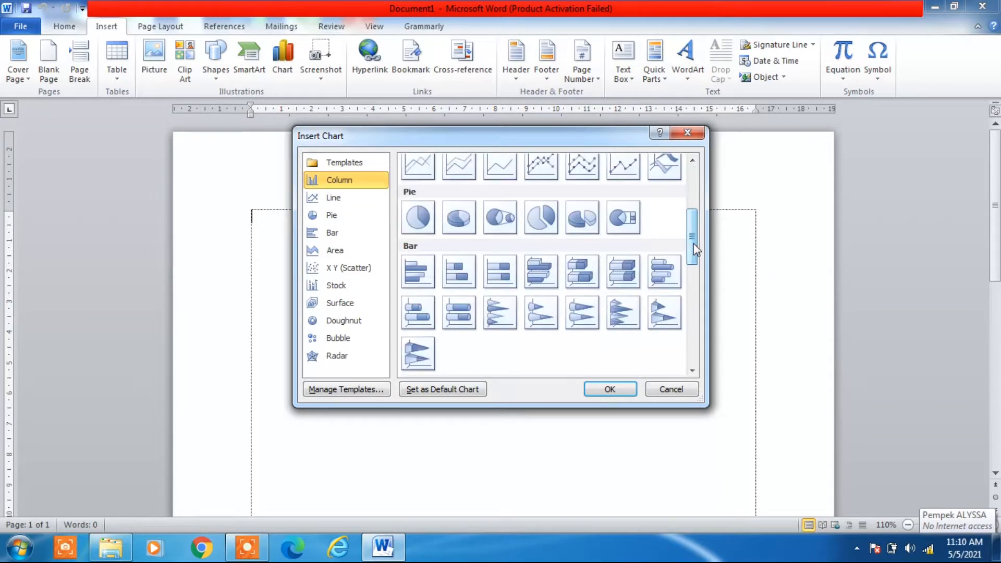
pyautogui.click(331, 214)
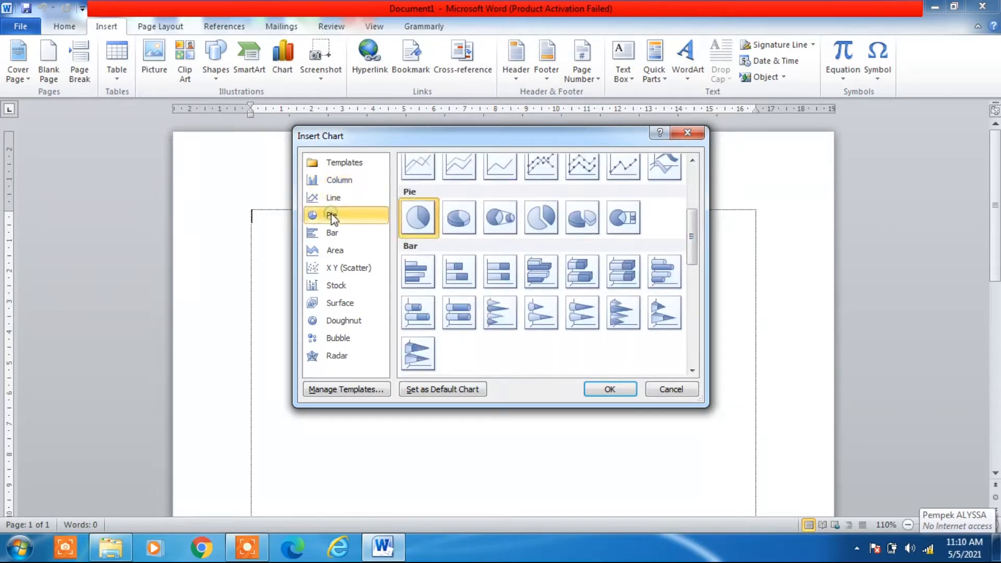
pyautogui.moveTo(699, 250); pyautogui.dragTo(684, 297)
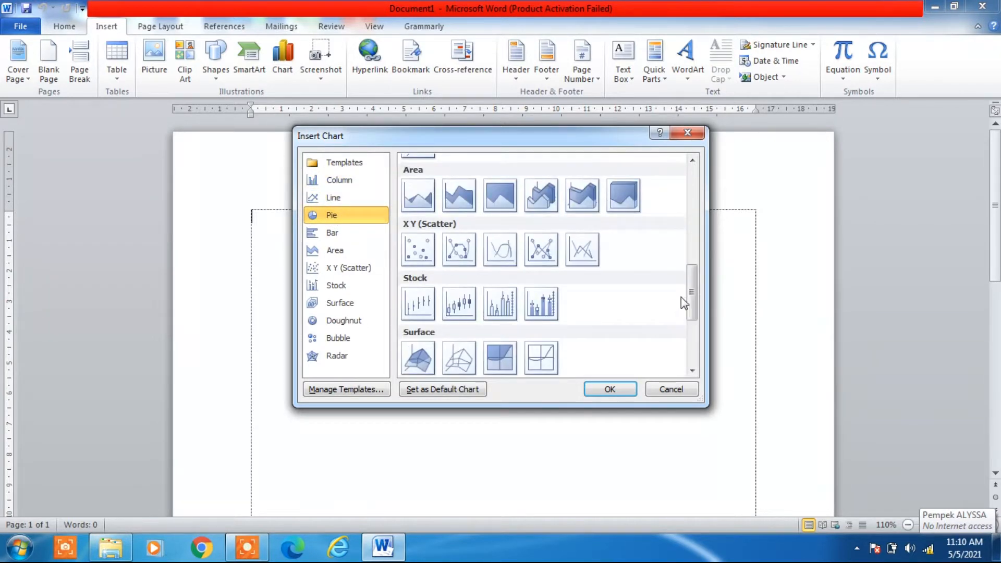
pyautogui.click(417, 251)
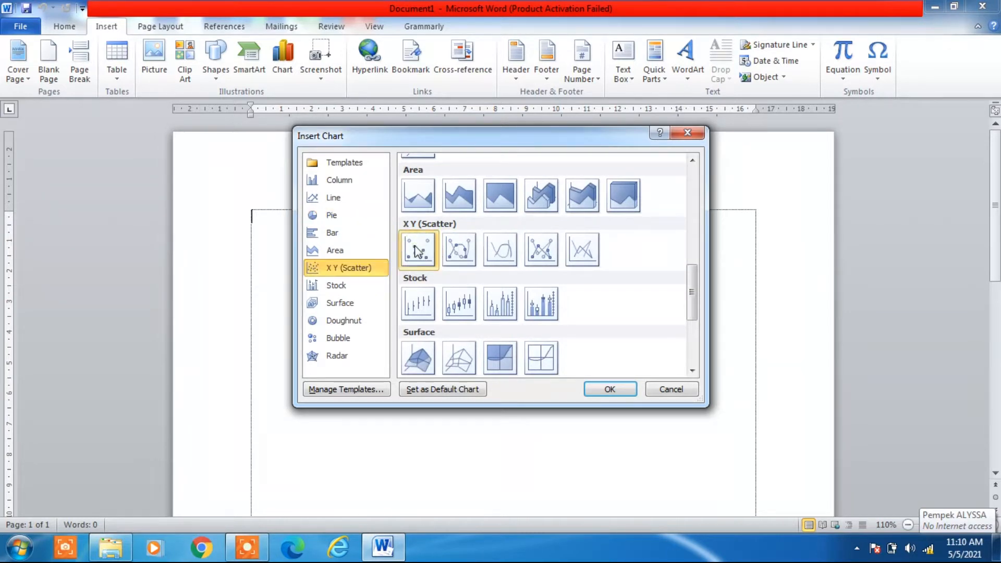
pyautogui.click(420, 307)
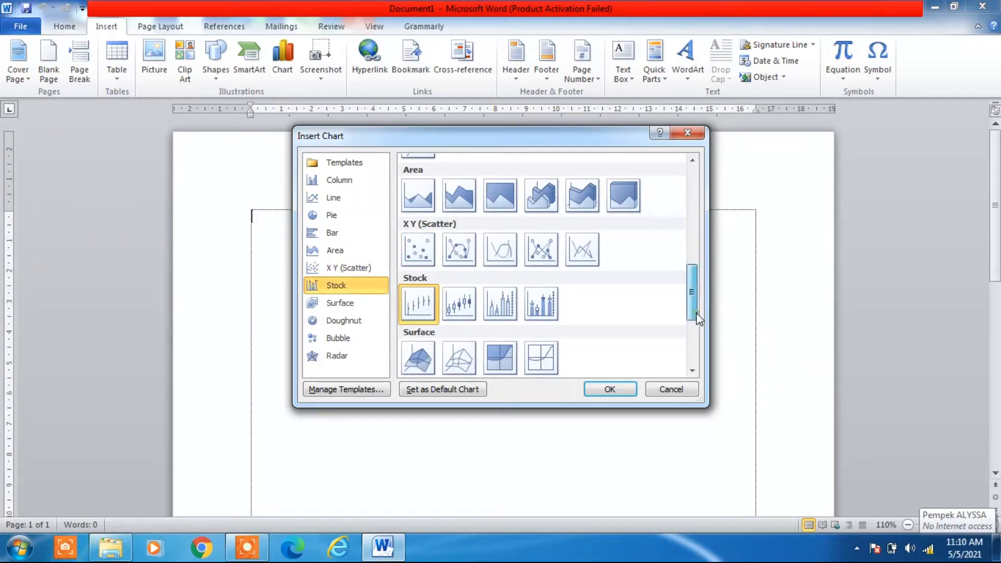
pyautogui.moveTo(699, 319); pyautogui.dragTo(706, 187)
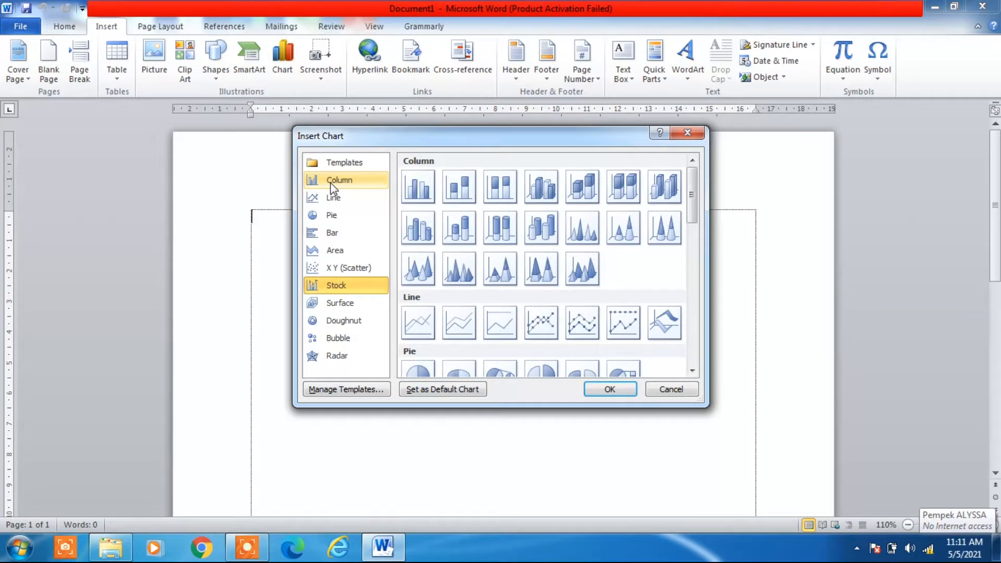
pyautogui.click(545, 190)
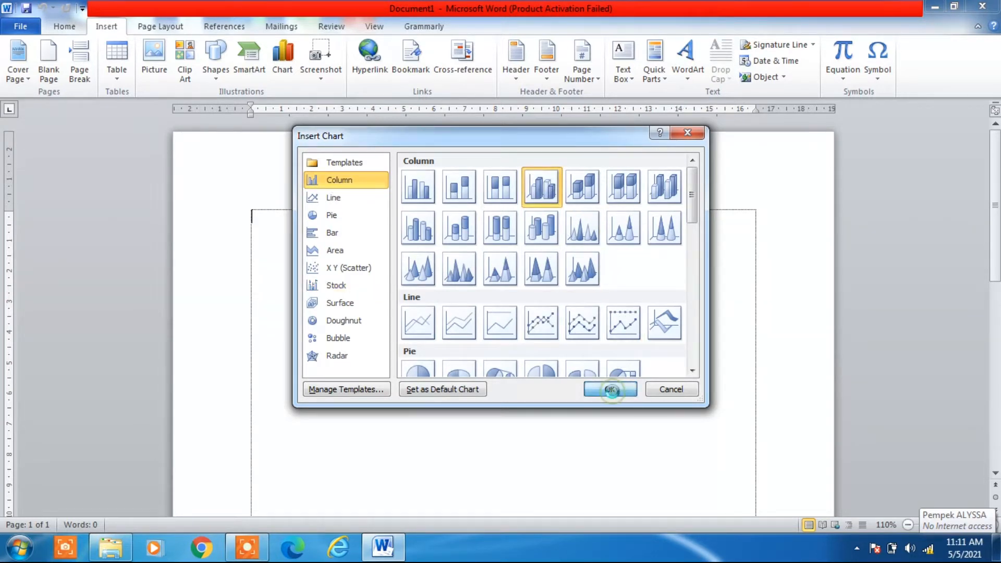
pyautogui.click(613, 391)
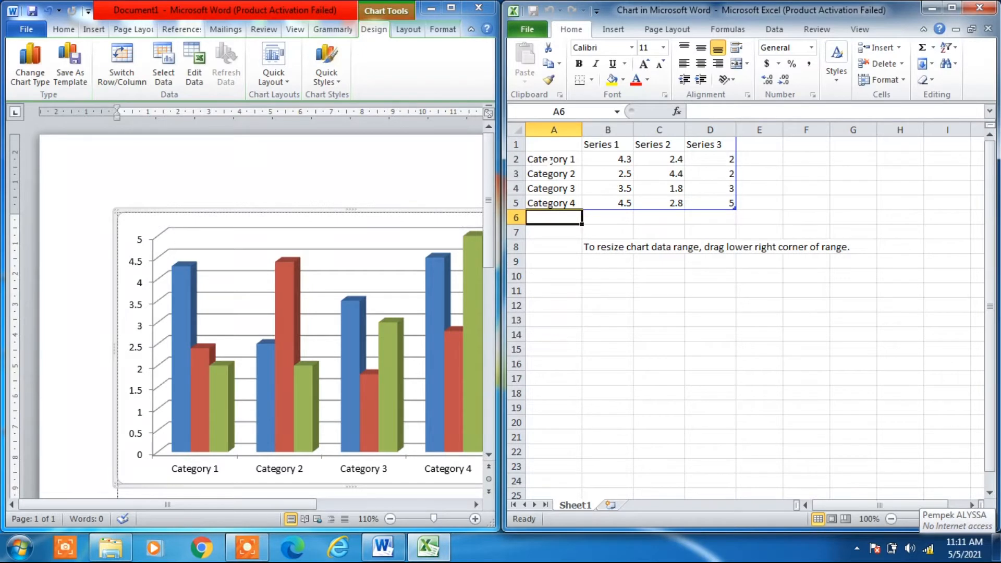
# Step: Rename Category 1 as ROURDER BOARD in the chart's data sheet and widen column A to fit the label
pyautogui.click(550, 160)
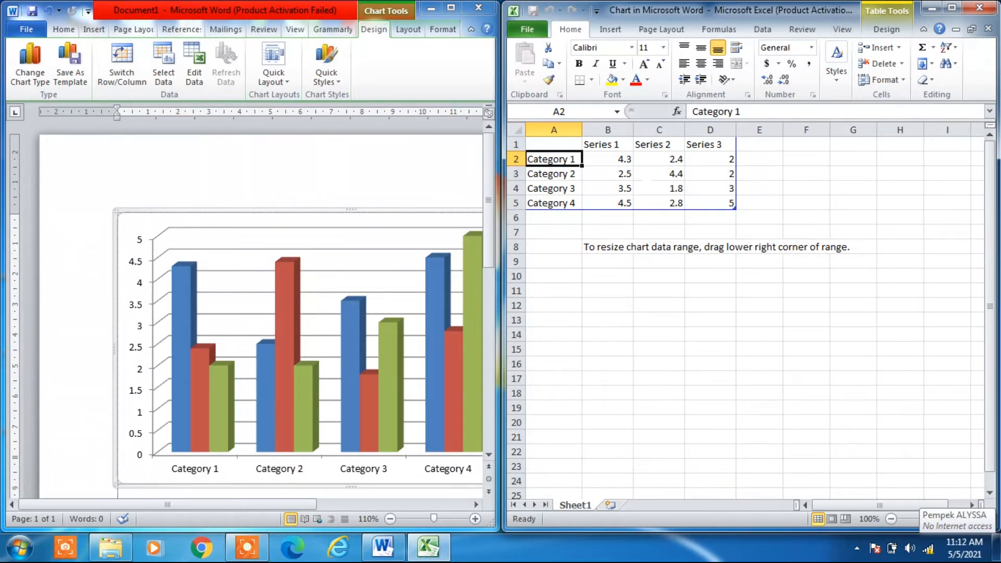
pyautogui.write('r')
pyautogui.press('BackSpace')
pyautogui.write('R')
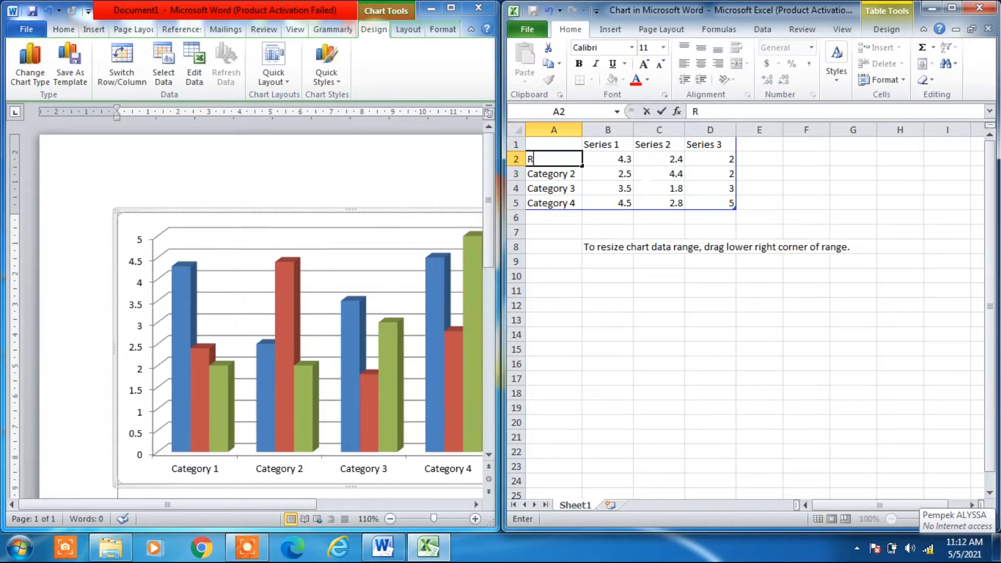
pyautogui.write('OURDER BOARD')
pyautogui.click(634, 266)
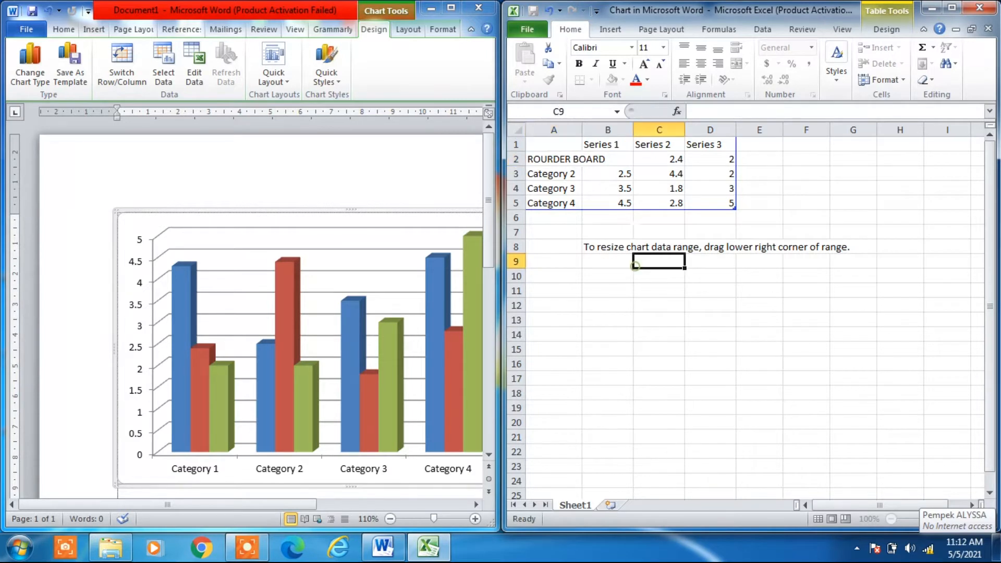
pyautogui.moveTo(582, 130); pyautogui.dragTo(627, 130)
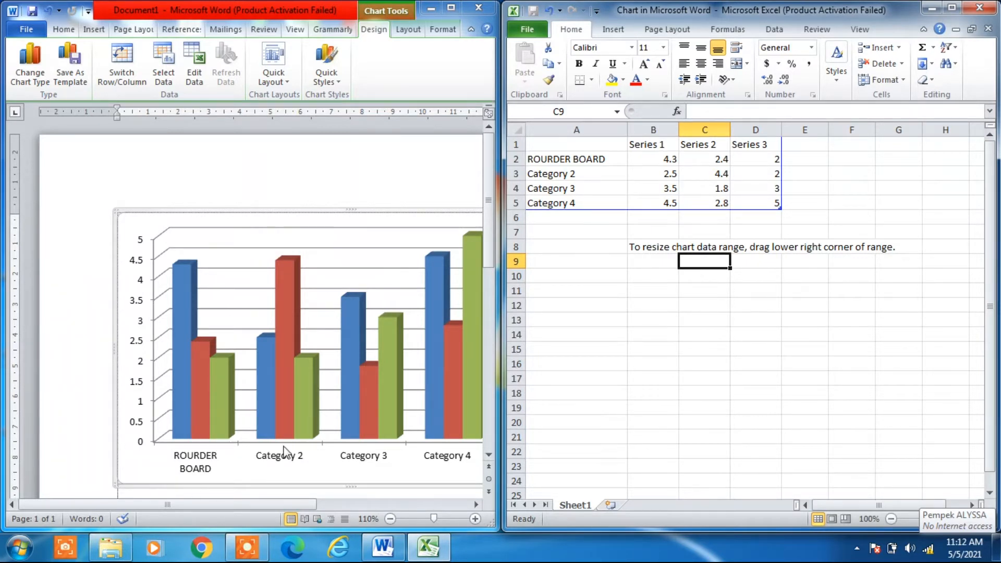
# Step: Rename Category 2 as AP in cell A3 of the chart data
pyautogui.click(572, 174)
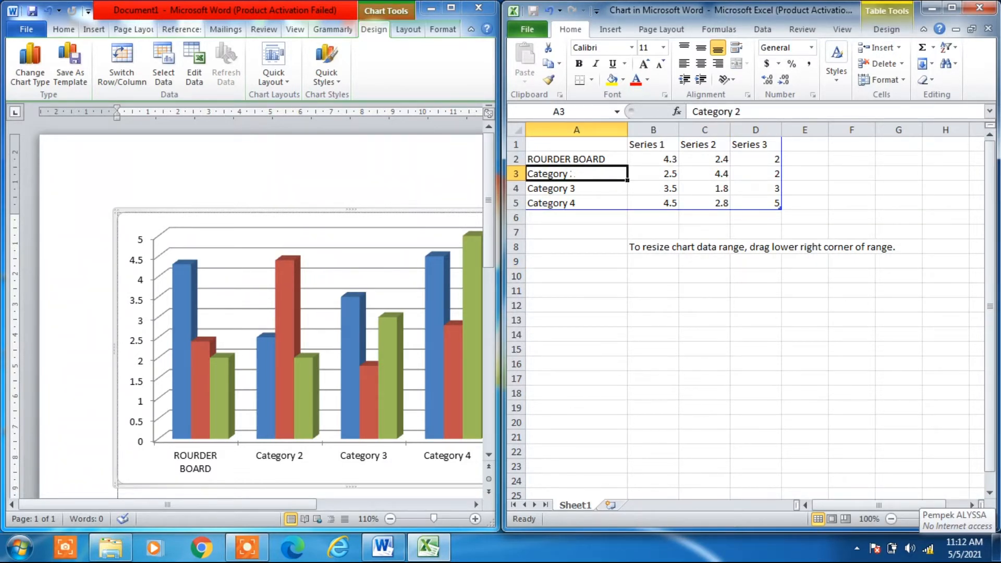
pyautogui.write('AO')
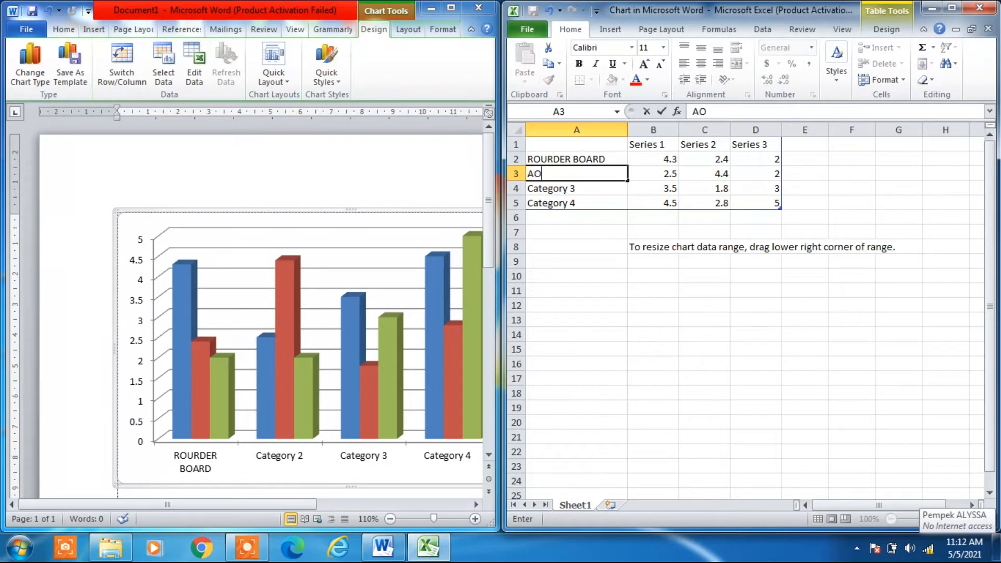
pyautogui.press('BackSpace')
pyautogui.write('P')
pyautogui.click(608, 329)
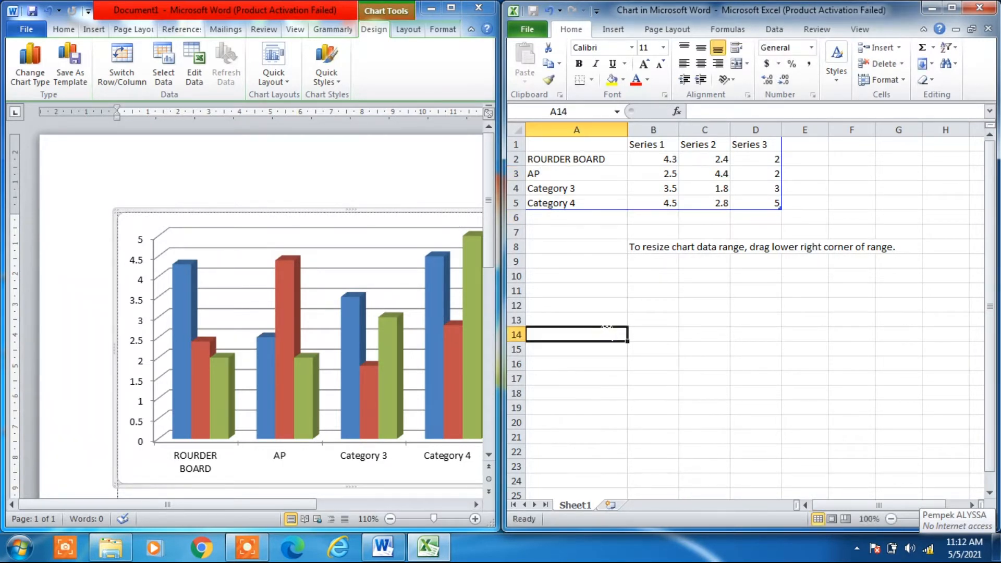
# Step: Rename Category 3 as USB WIRELESS and Category 4 as SWITH/HUB in the chart data
pyautogui.click(576, 188)
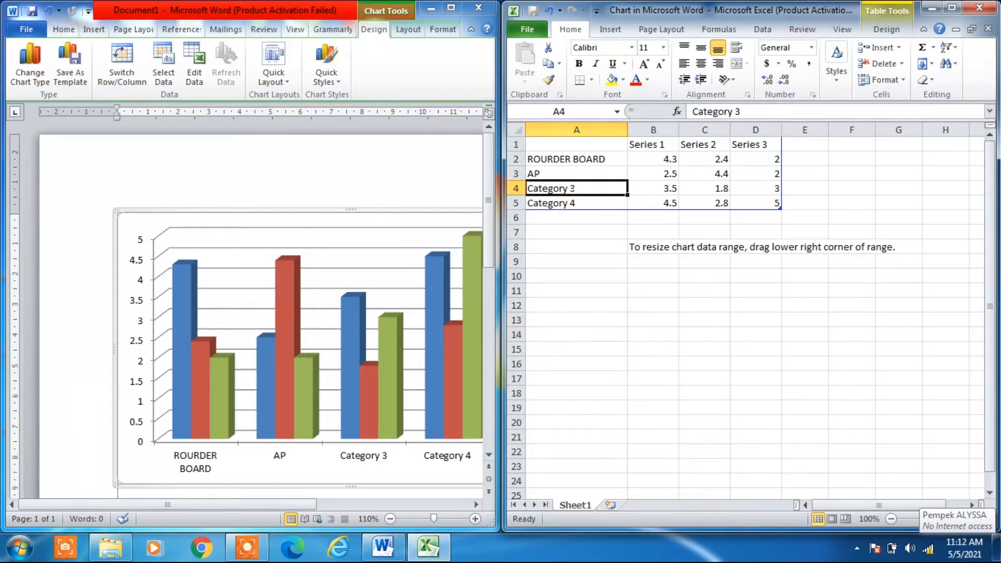
pyautogui.write('US')
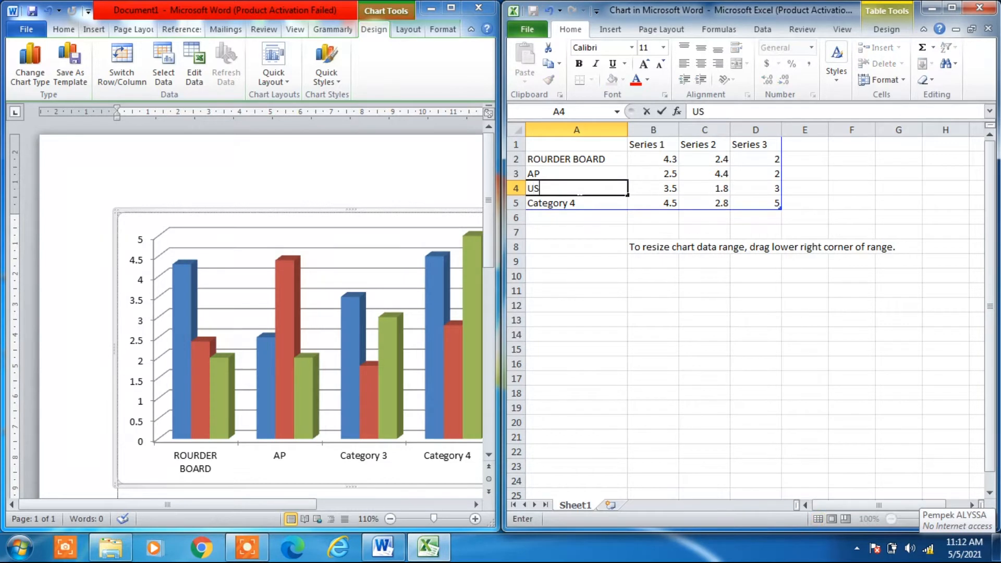
pyautogui.write('B WIRELESS')
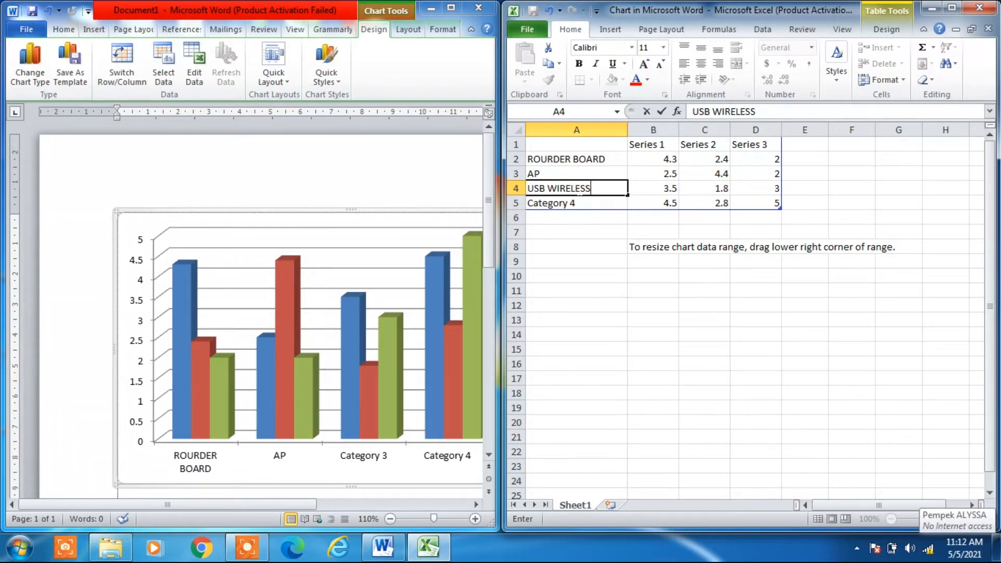
pyautogui.press('Return')
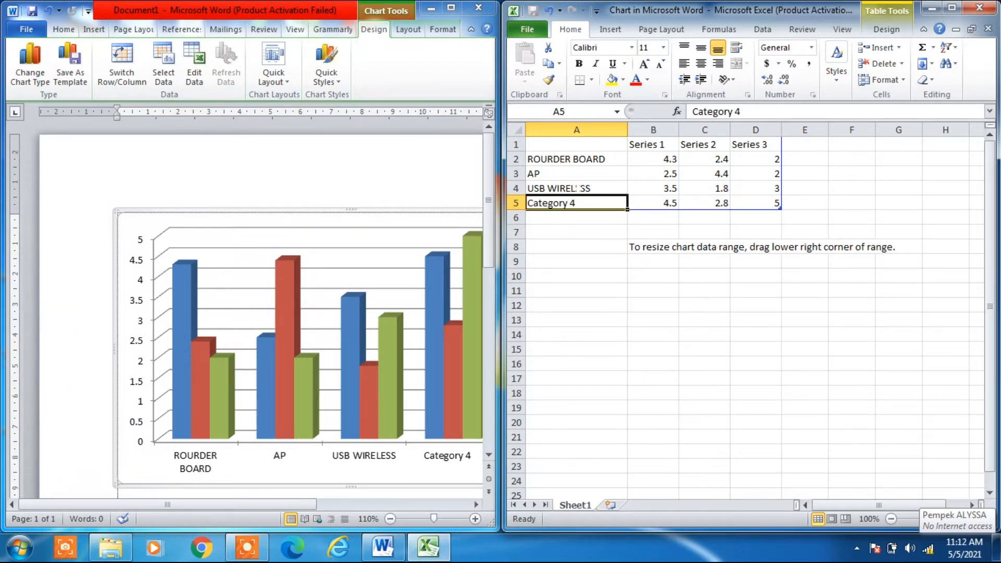
pyautogui.write('S')
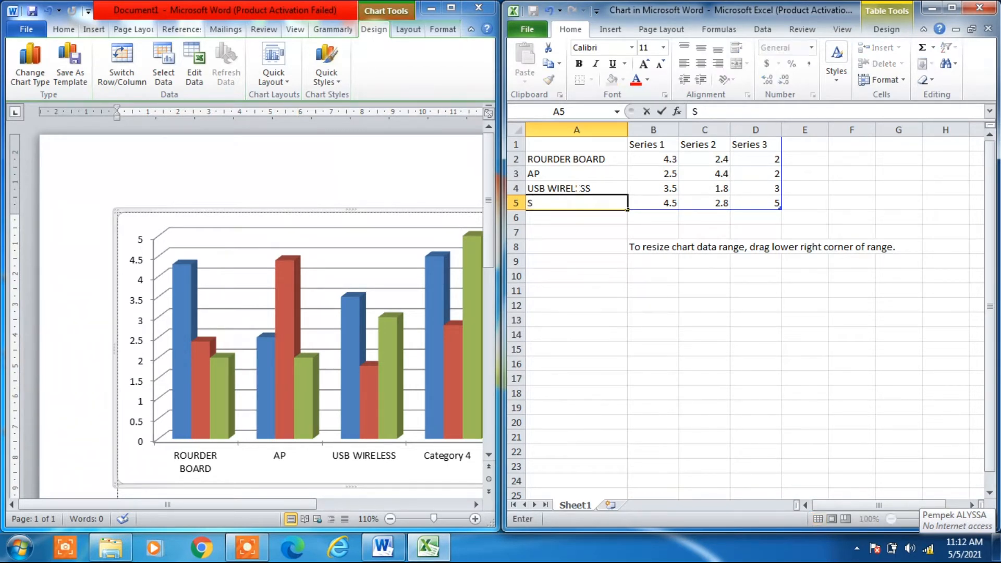
pyautogui.write('WITH/HUB')
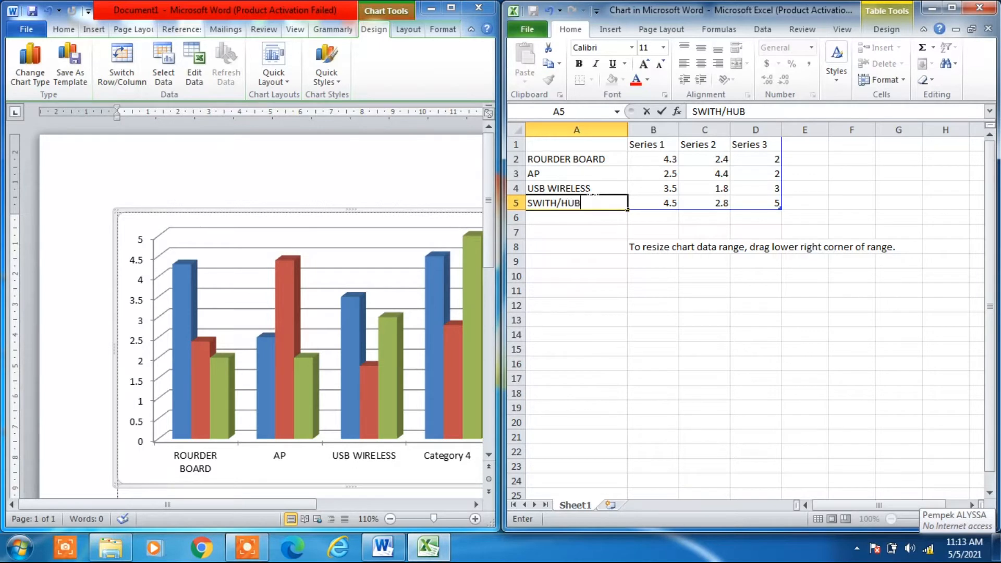
pyautogui.press('Return')
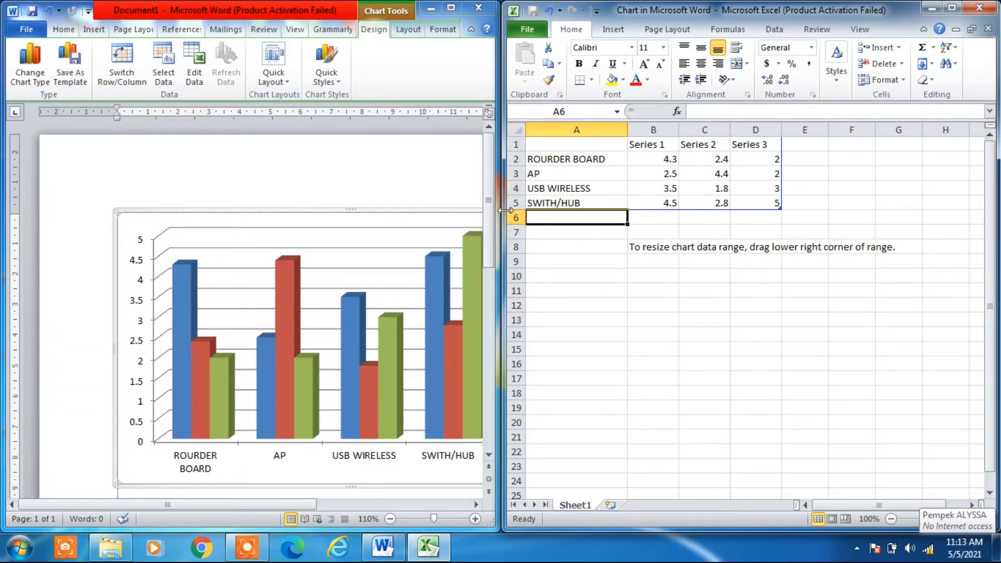
# Step: Narrow the data sheet window and rename the three series headings in B1:D1 as 2008, 2009 and 2010
pyautogui.moveTo(503, 206); pyautogui.dragTo(544, 206)
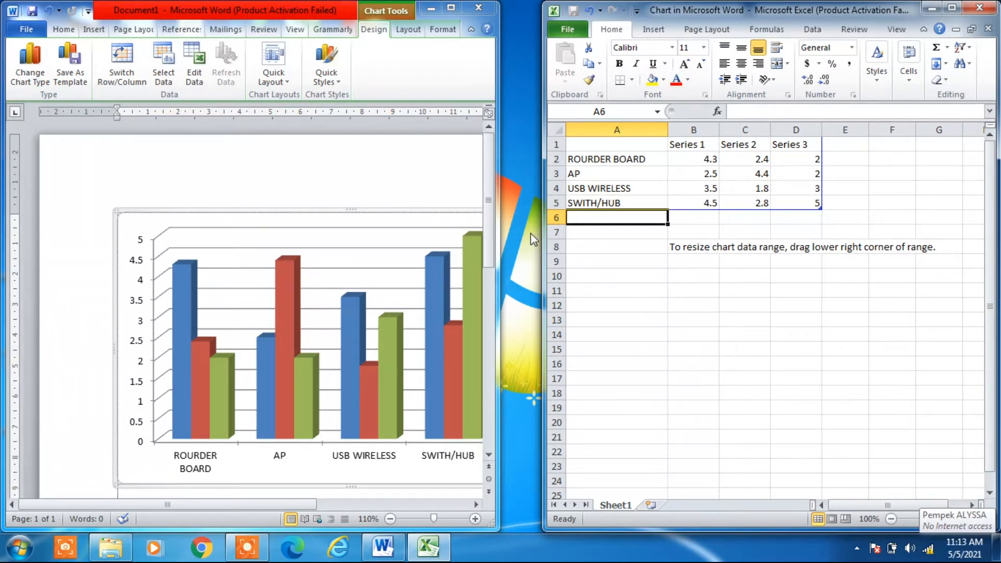
pyautogui.click(688, 144)
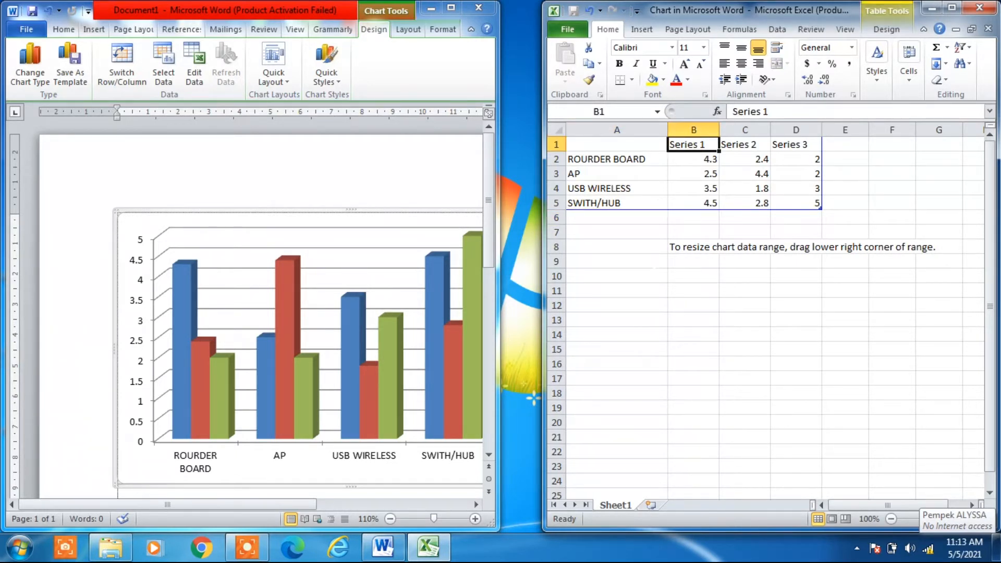
pyautogui.write('2')
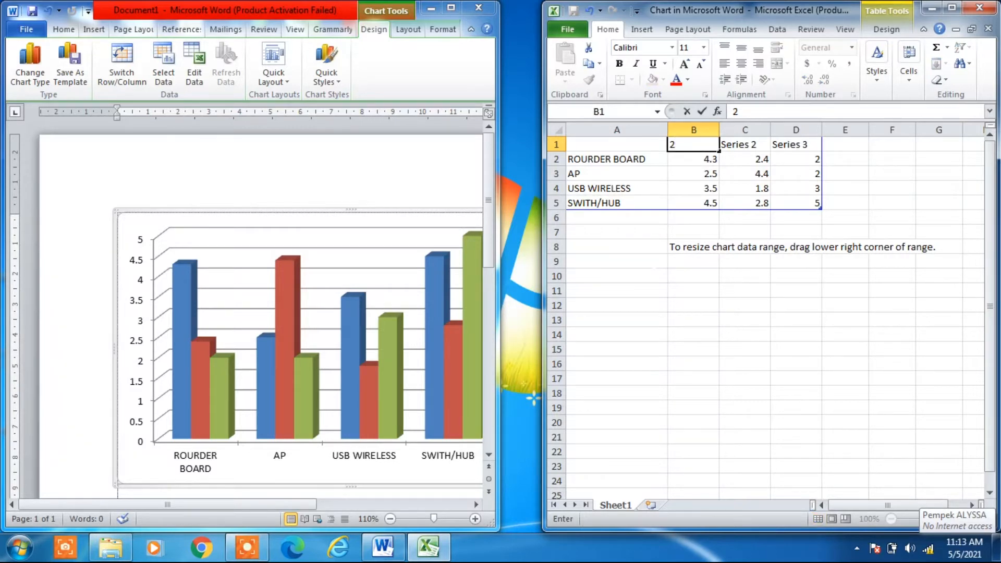
pyautogui.write('008')
pyautogui.press('Tab')
pyautogui.write('2009')
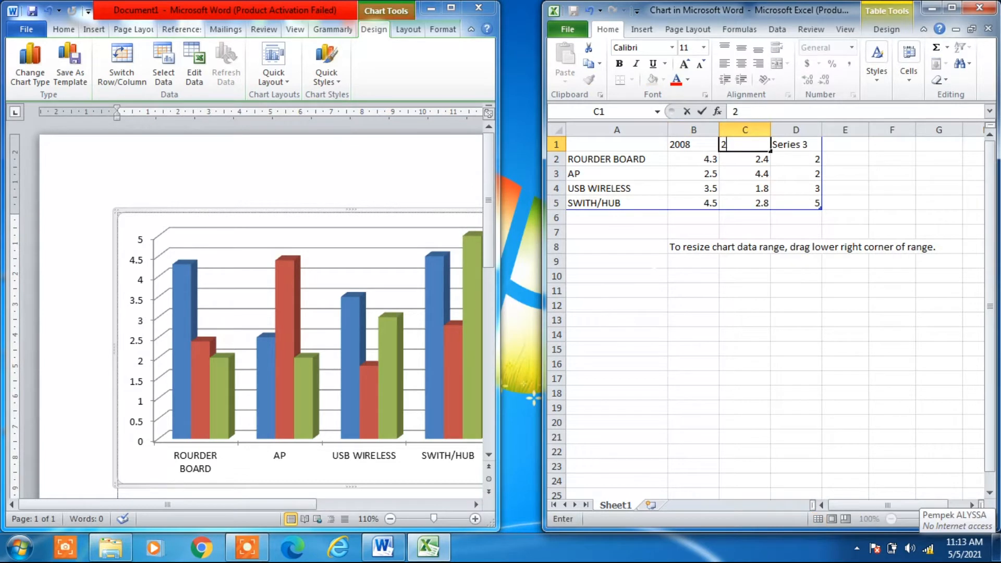
pyautogui.press('Tab')
pyautogui.write('2010')
pyautogui.click(659, 267)
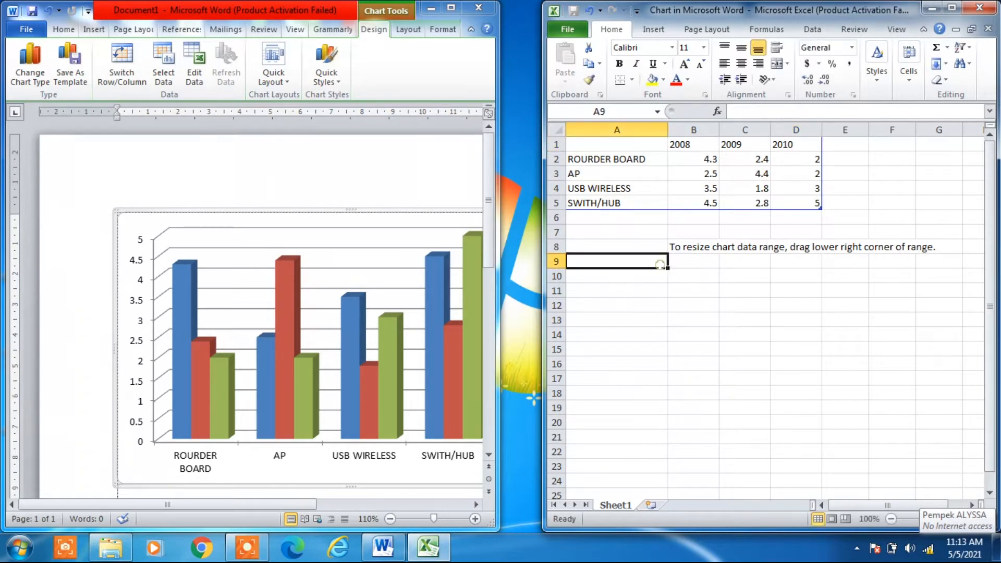
# Step: Enter the ROURDER BOARD values as 120 for 2008, 150 for 2009 and 220 for 2010
pyautogui.click(714, 161)
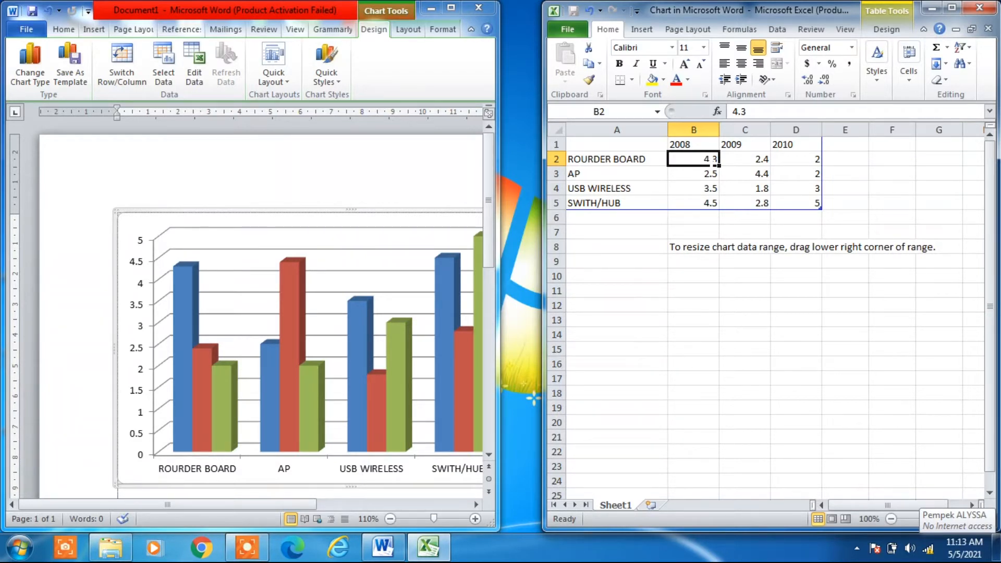
pyautogui.write('12')
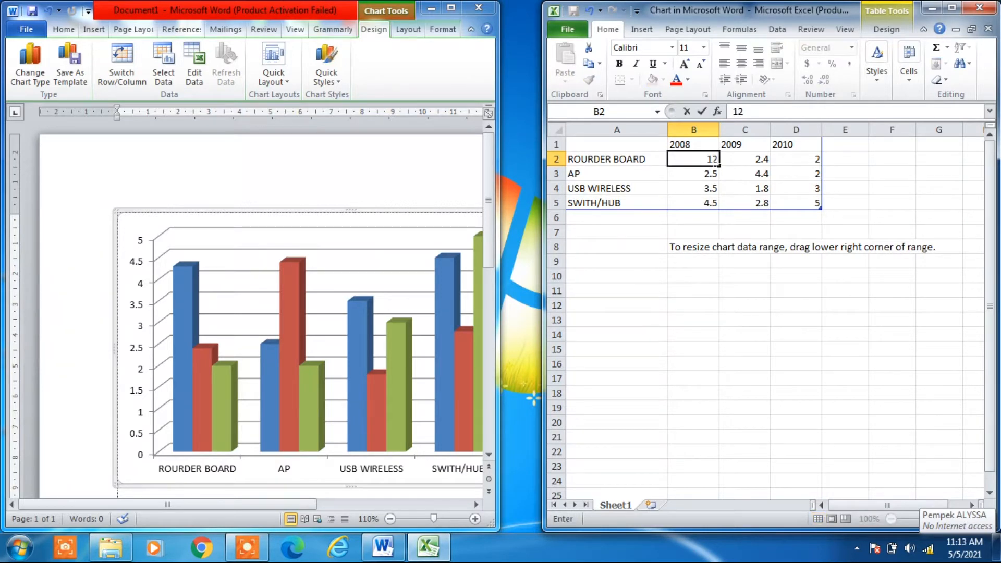
pyautogui.write('0')
pyautogui.click(750, 163)
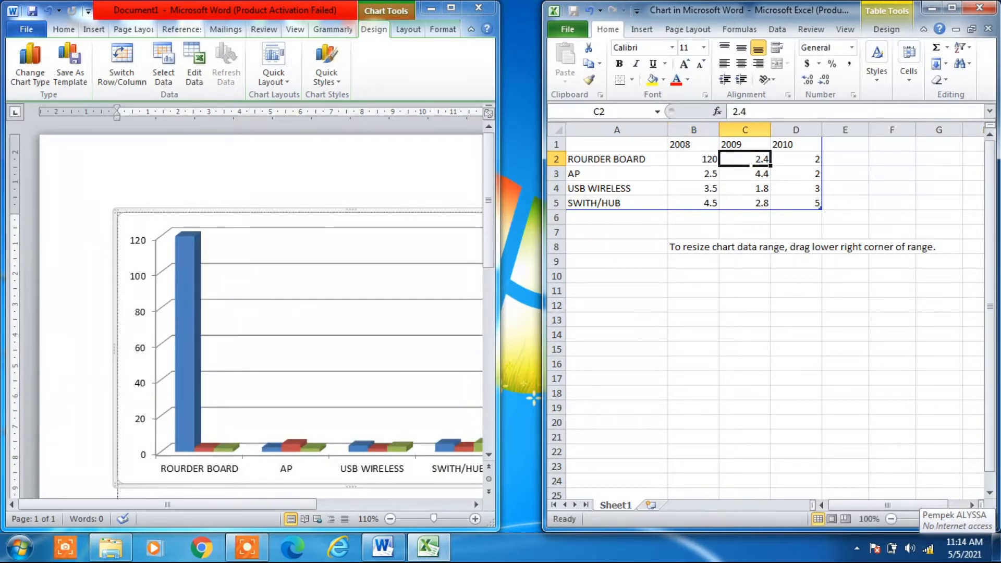
pyautogui.write('150')
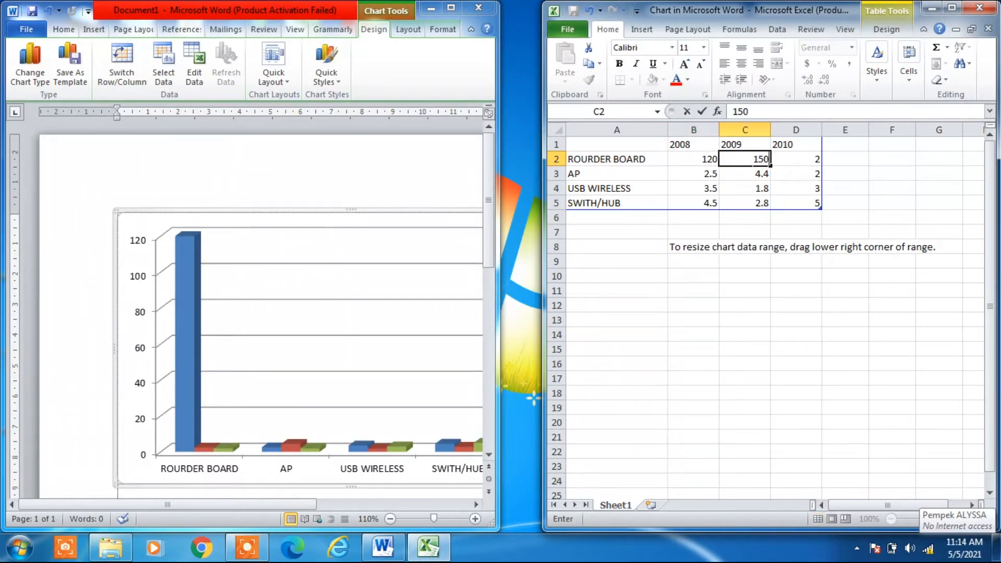
pyautogui.click(796, 159)
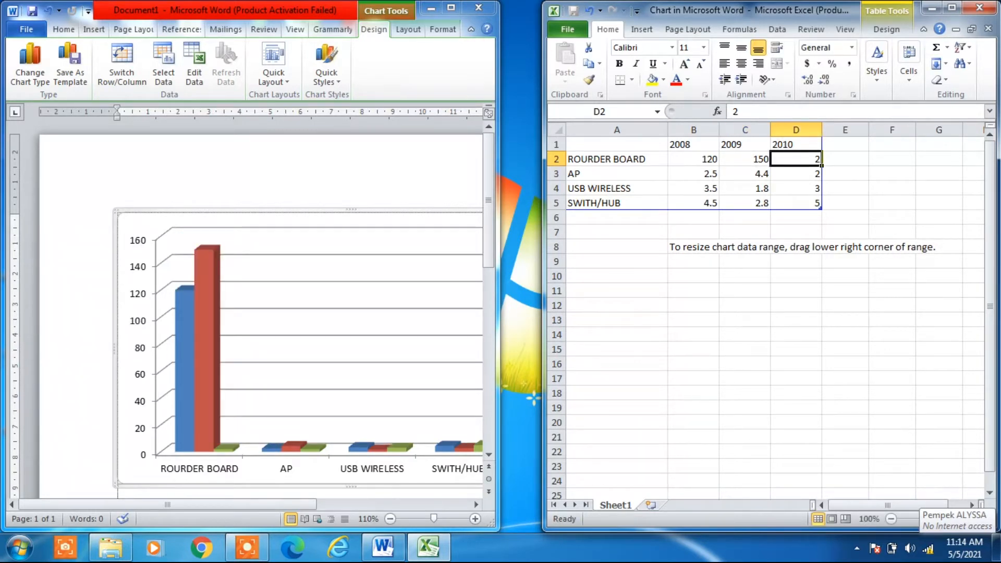
pyautogui.write('220')
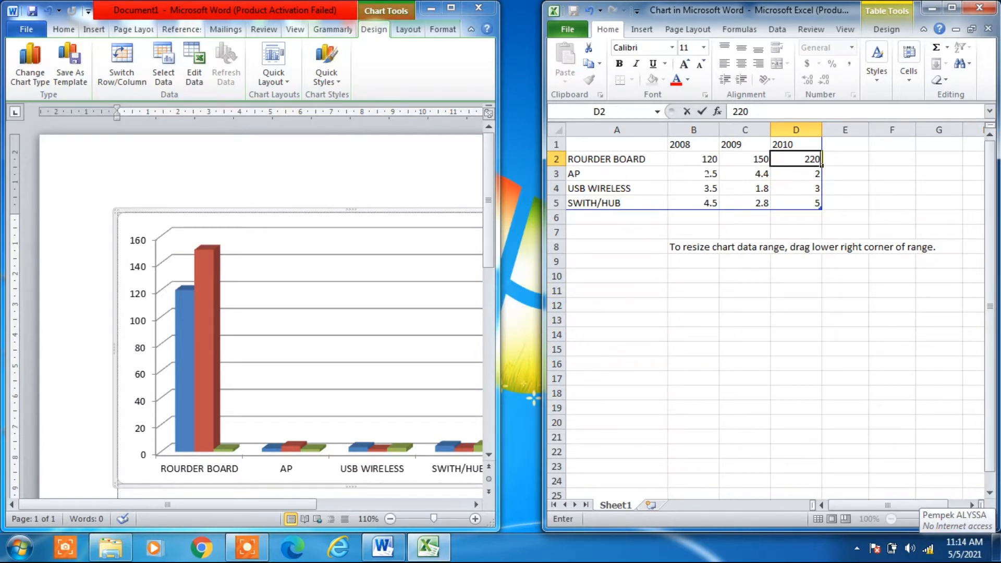
# Step: Enter the AP values as 75 for 2008, 125 for 2009 and 230 for 2010
pyautogui.click(706, 173)
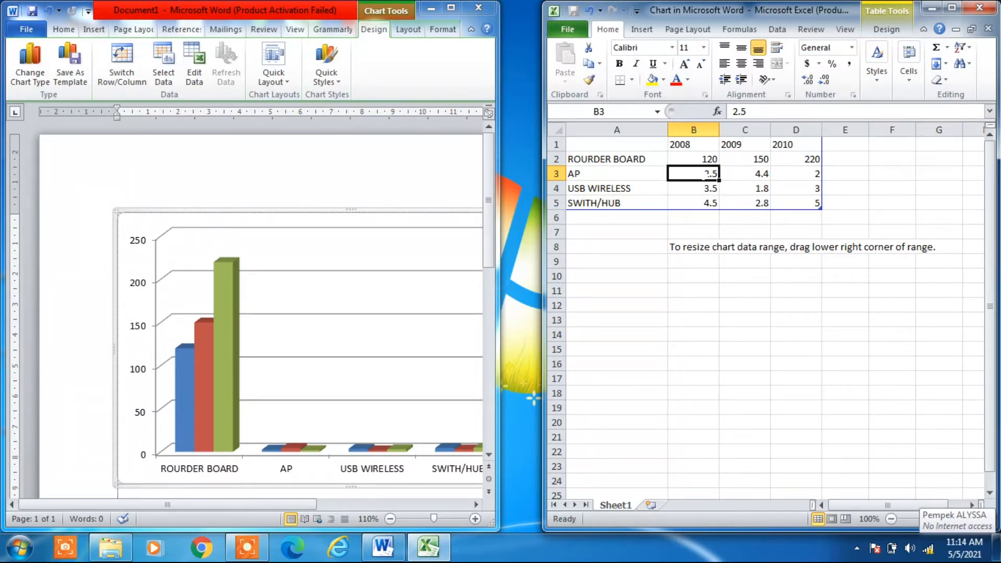
pyautogui.press('BackSpace')
pyautogui.write('75')
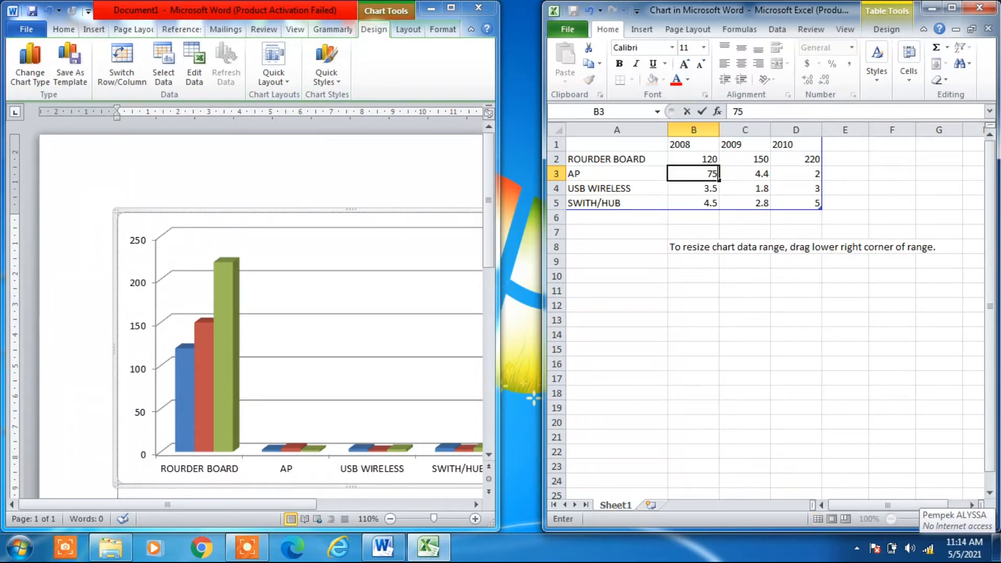
pyautogui.press('Tab')
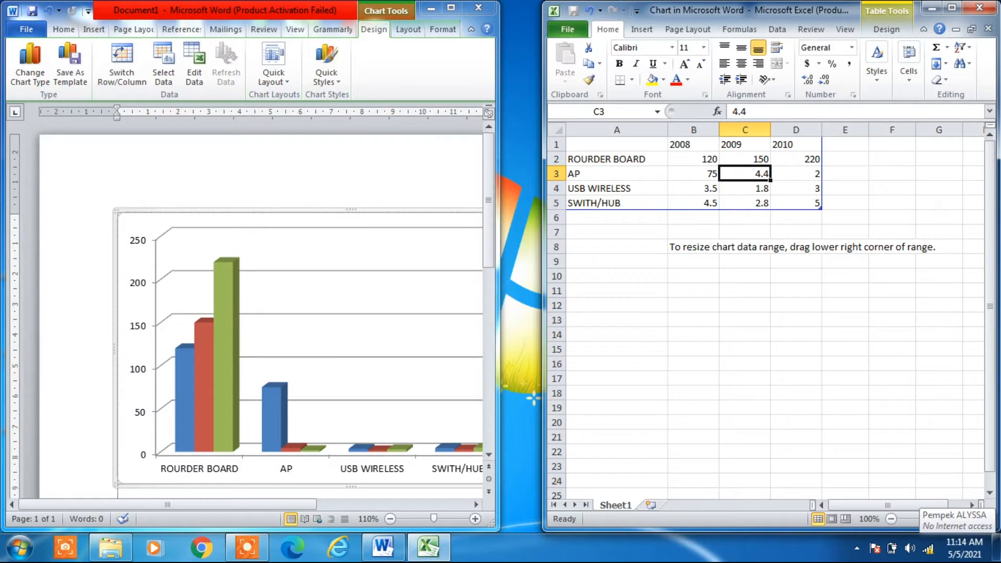
pyautogui.write('12')
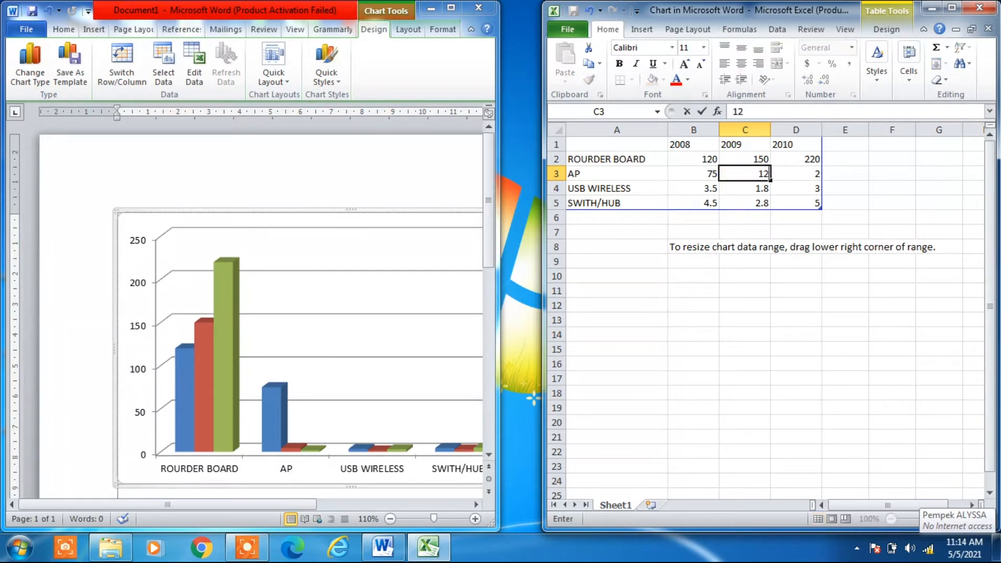
pyautogui.write('5')
pyautogui.press('Right')
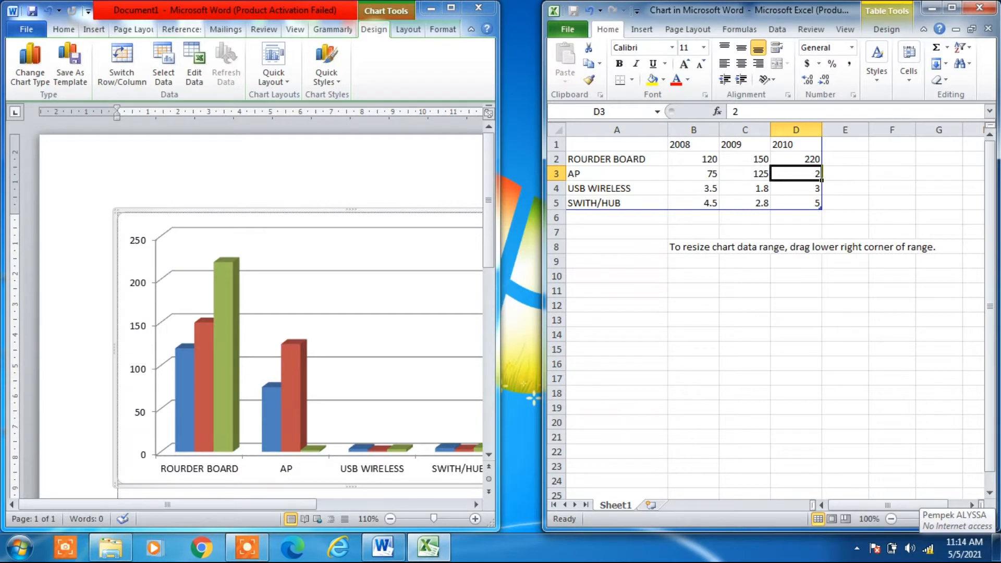
pyautogui.write('230')
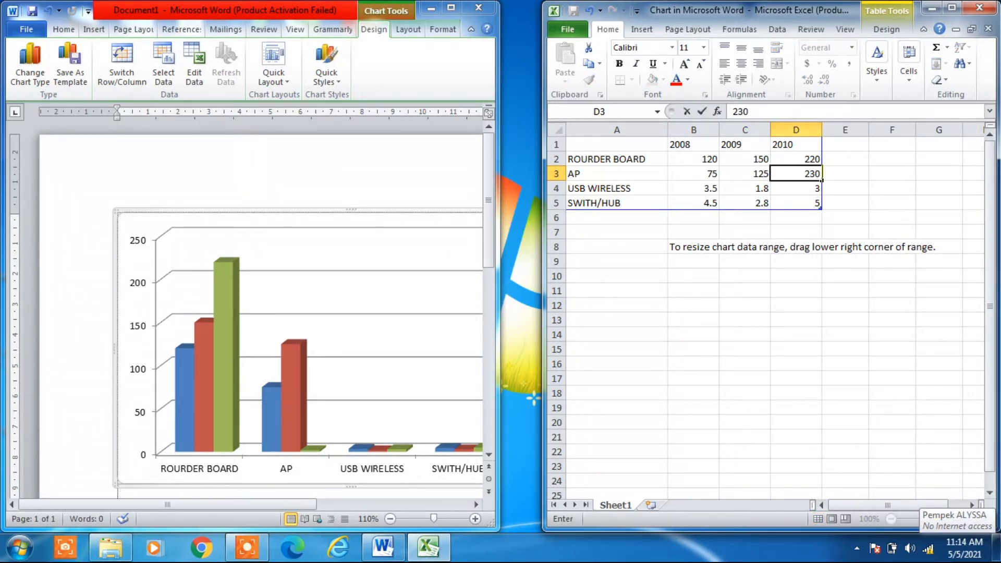
pyautogui.press('Return')
# Step: Enter the USB WIRELESS values as 30 for 2008, 50 for 2009 and 60 for 2010
pyautogui.press('Left')
pyautogui.press('Left')
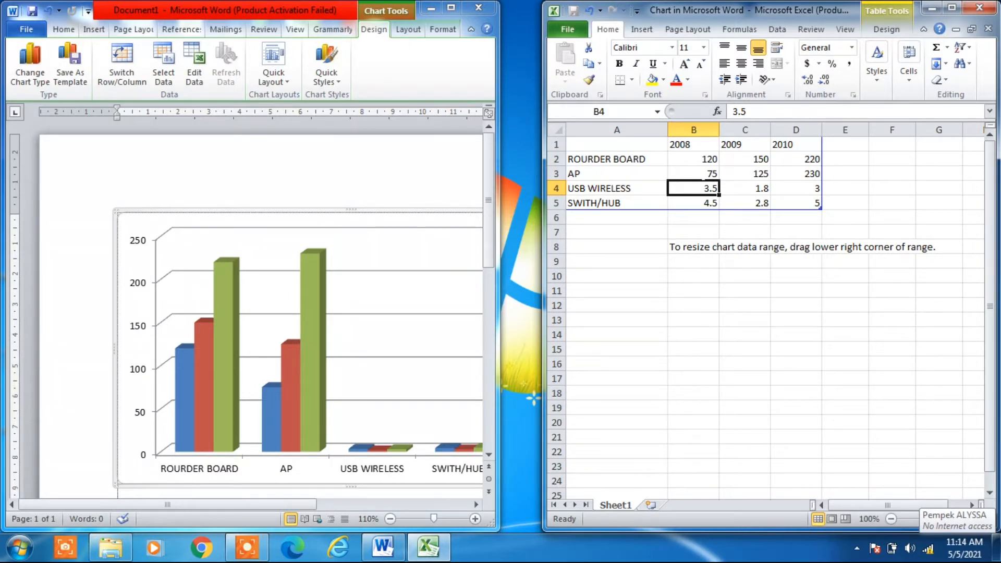
pyautogui.write('30')
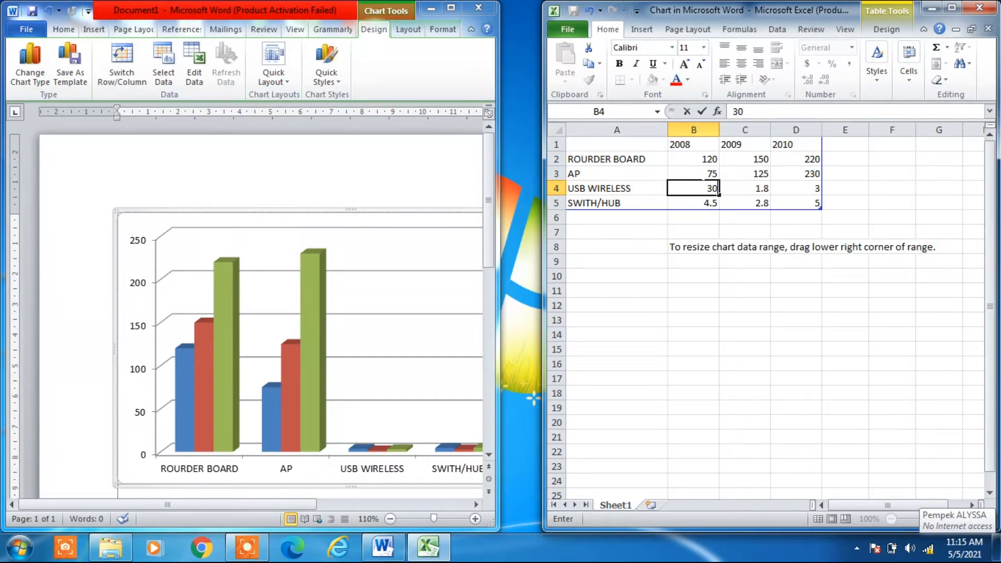
pyautogui.click(745, 188)
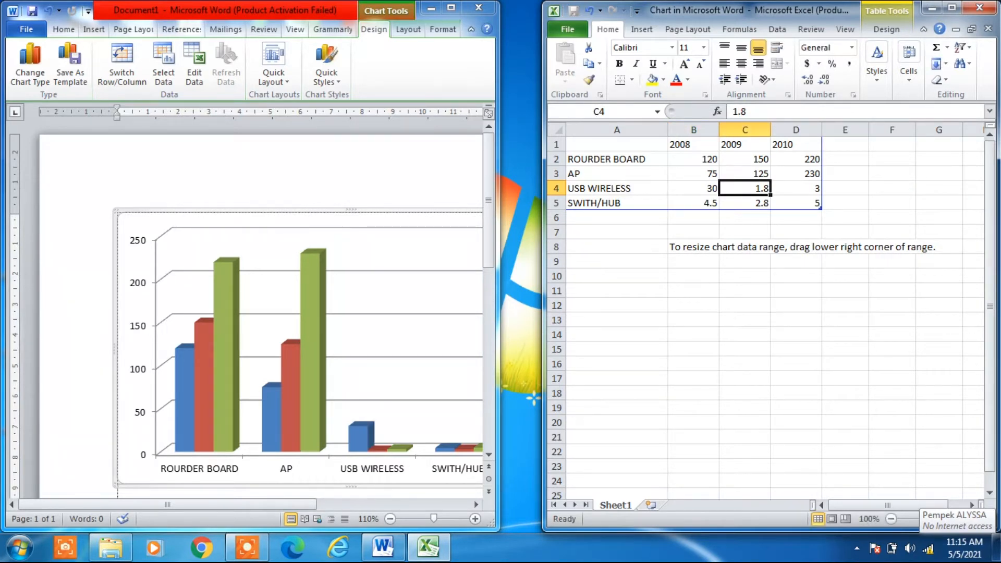
pyautogui.write('50')
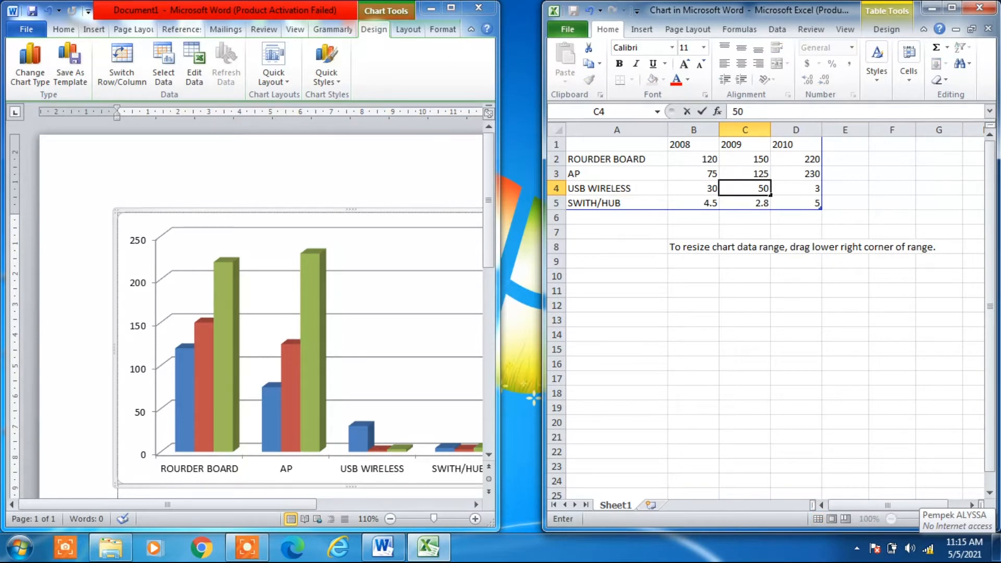
pyautogui.click(796, 188)
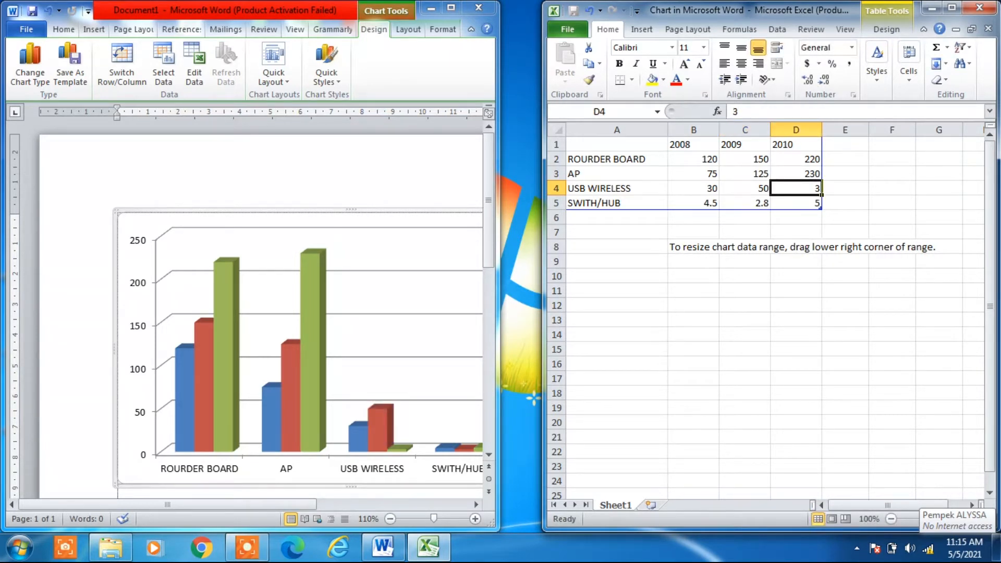
pyautogui.write('60')
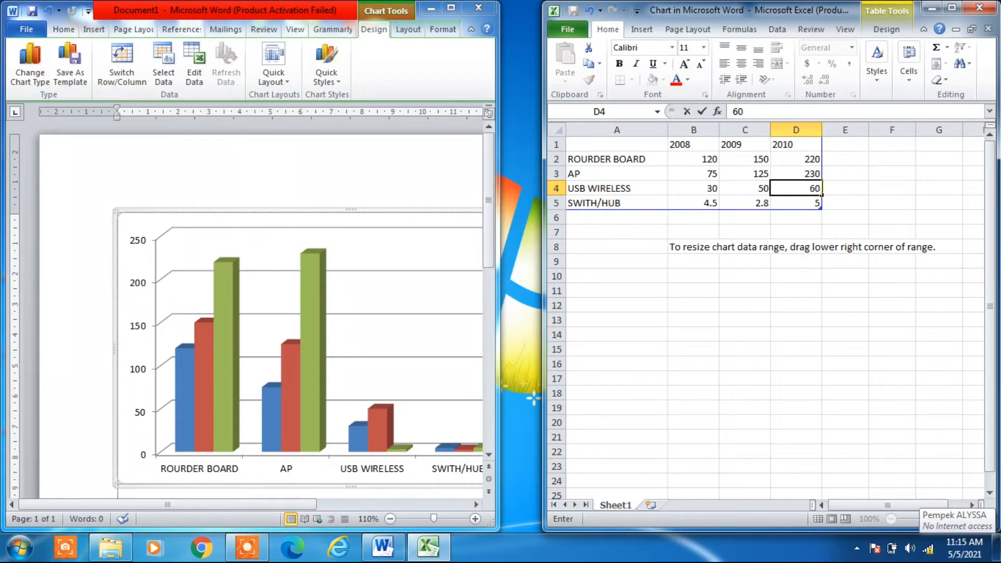
pyautogui.press('Return')
# Step: Enter the SWITH/HUB values as 60 for 2008, 80 for 2009 and 75 for 2010, and close the chart data sheet
pyautogui.press('Left')
pyautogui.press('Left')
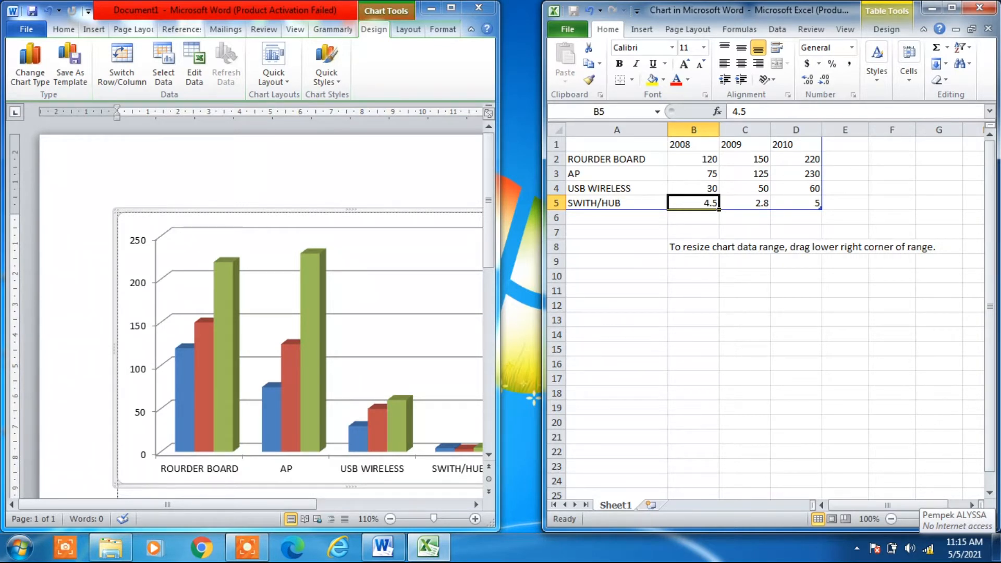
pyautogui.write('6')
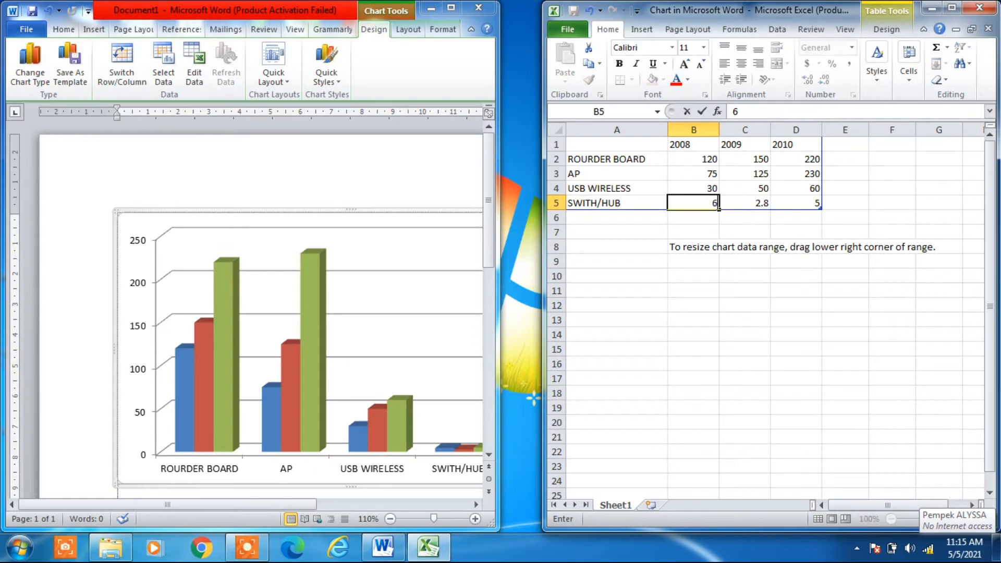
pyautogui.write('0')
pyautogui.press('Tab')
pyautogui.write('80')
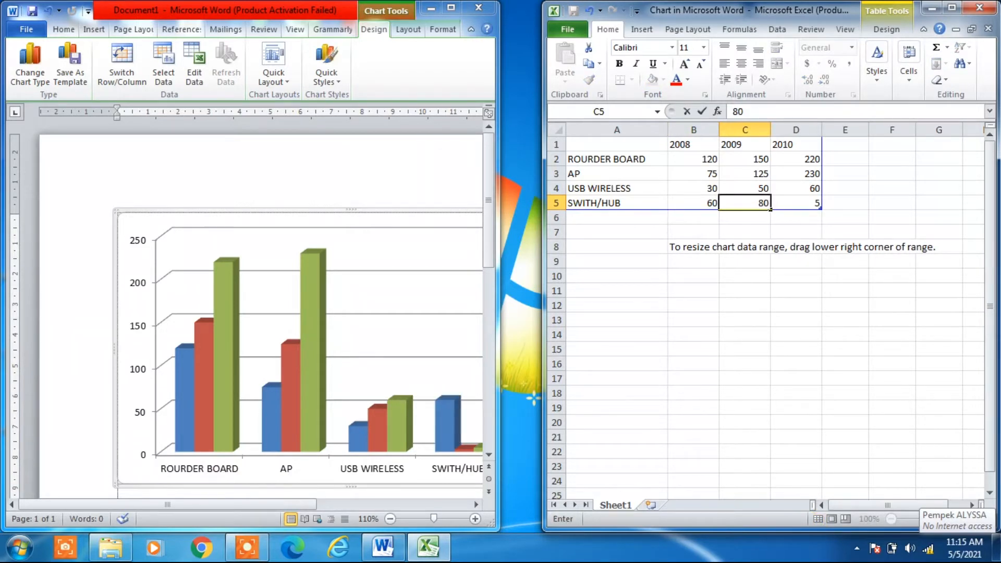
pyautogui.press('Tab')
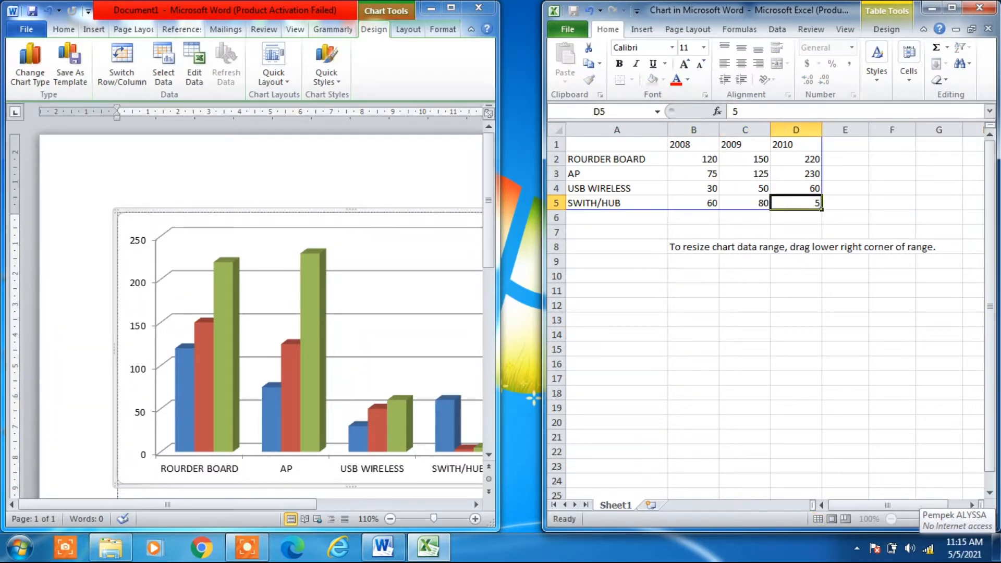
pyautogui.write('75')
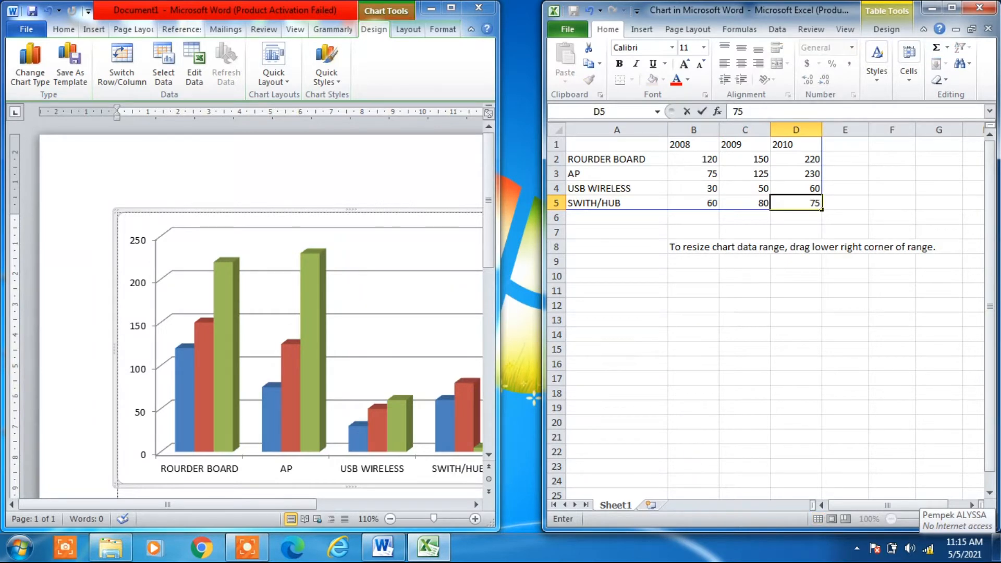
pyautogui.click(696, 275)
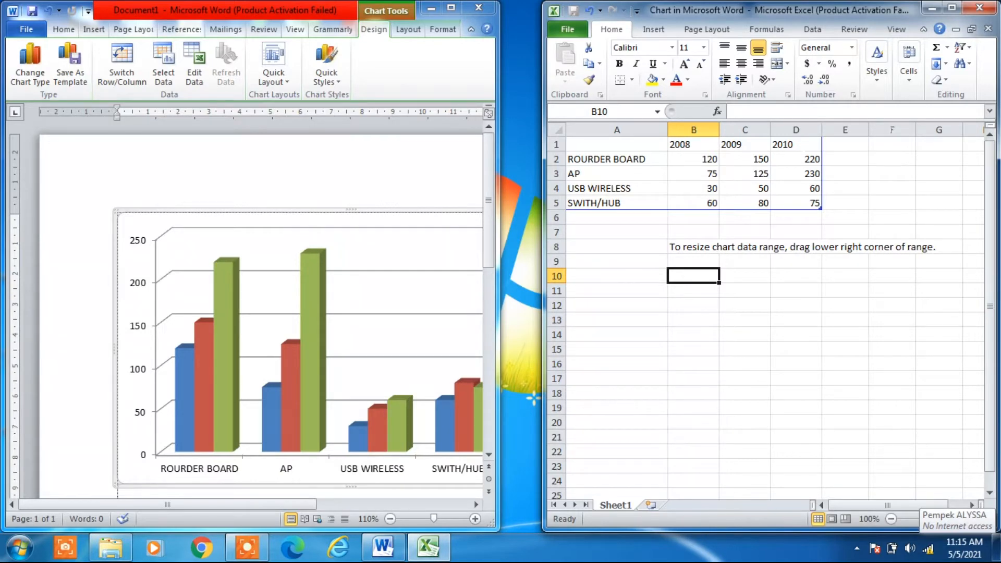
pyautogui.click(986, 28)
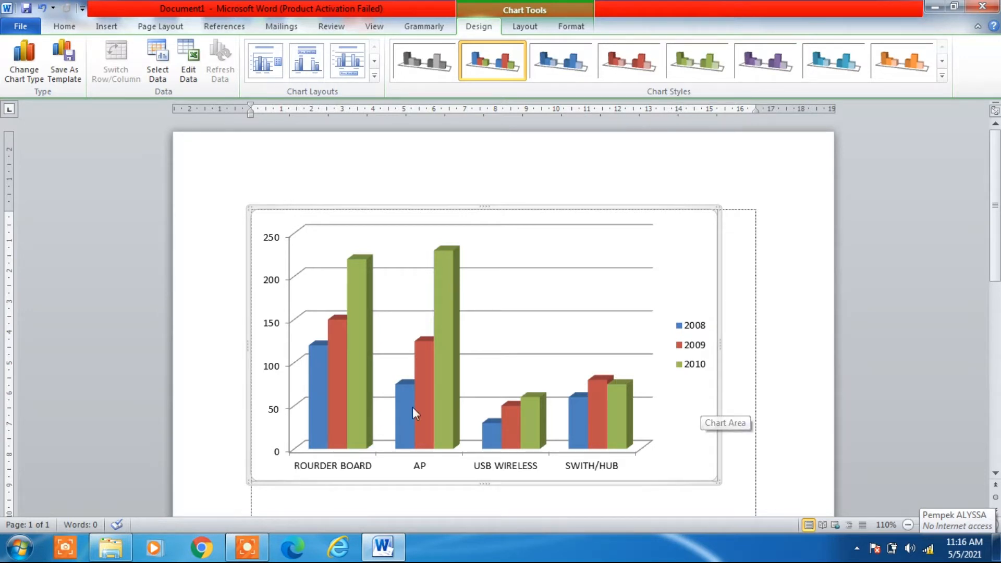
# Step: Apply the multicoloured chart style with a black background and give the chart Layout 1
pyautogui.moveTo(351, 404)
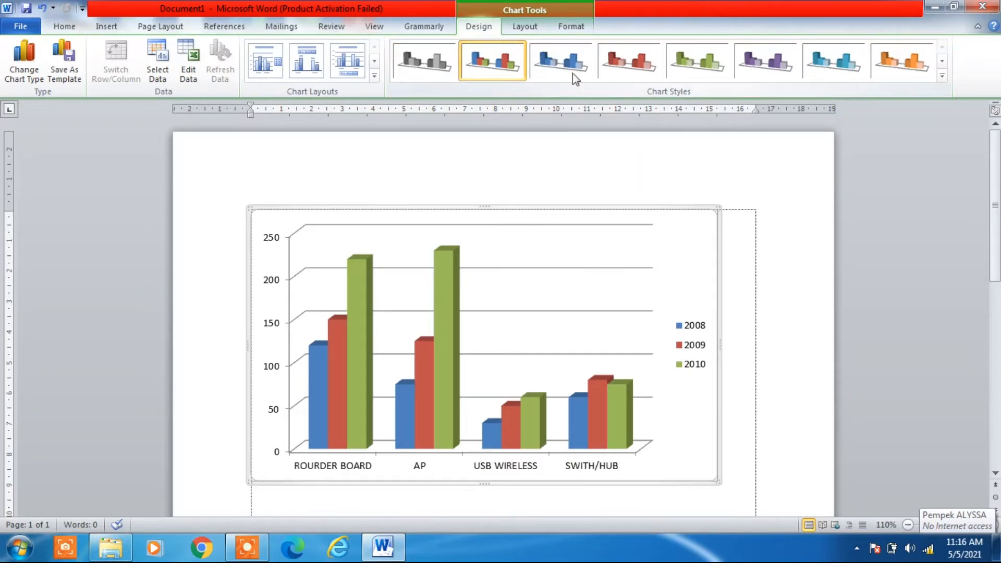
pyautogui.click(942, 72)
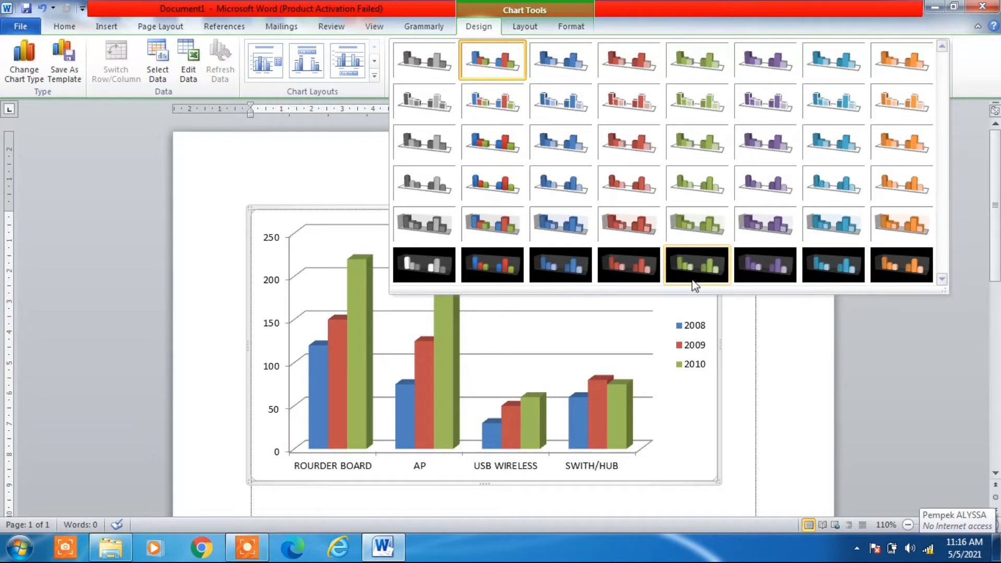
pyautogui.click(493, 257)
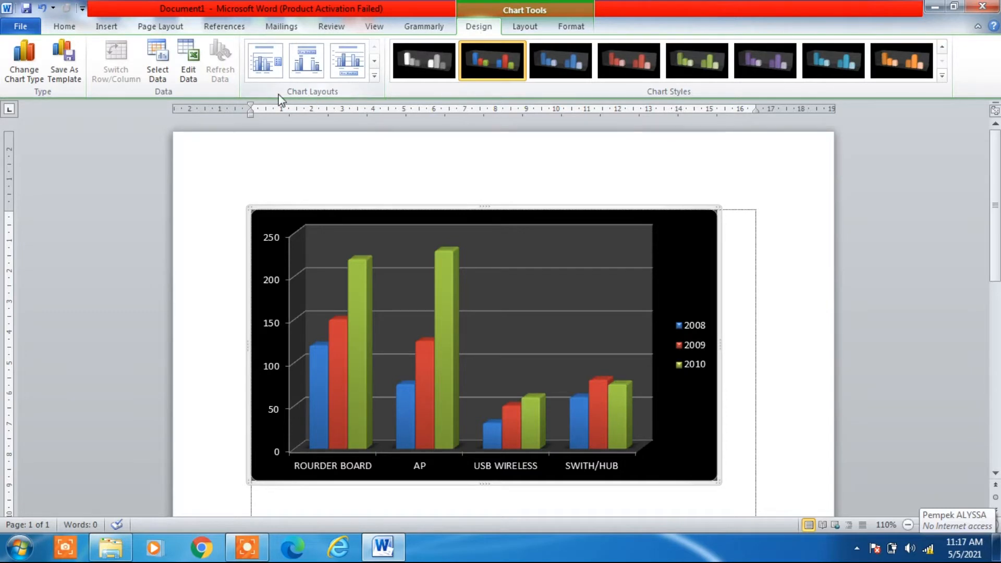
pyautogui.click(373, 74)
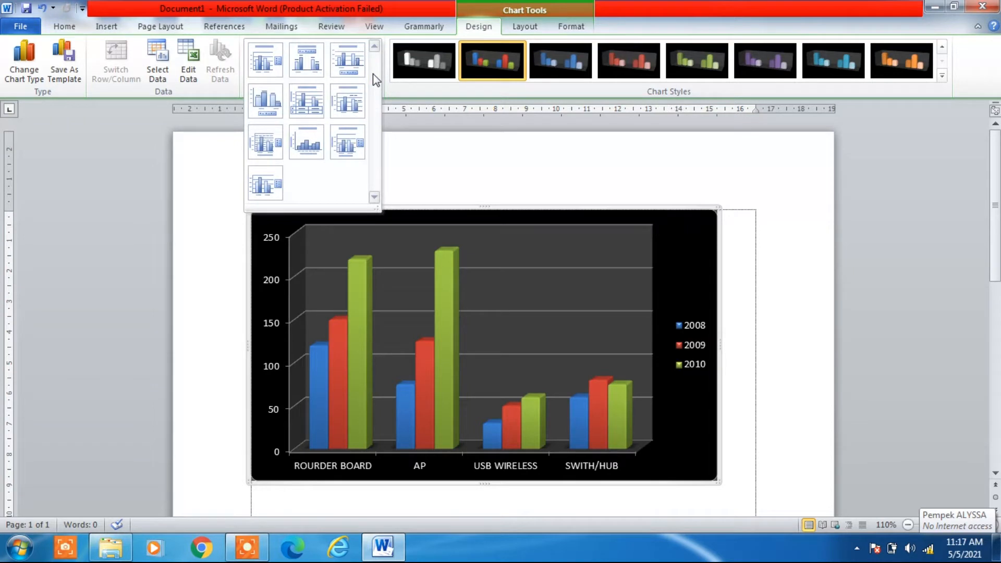
pyautogui.click(267, 72)
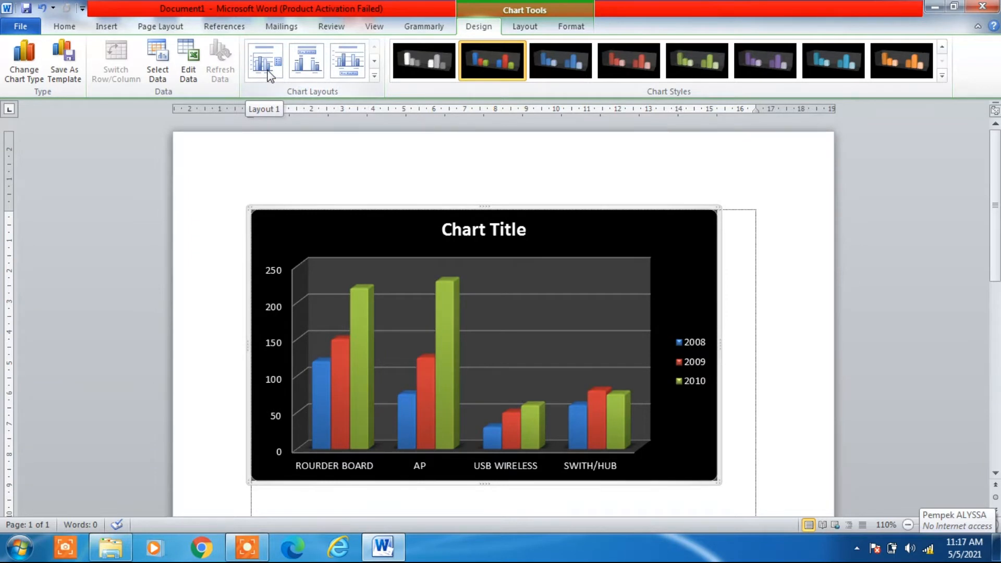
# Step: Try Layout 2 on the chart, with the legend under the title and data labels on the columns
pyautogui.click(305, 68)
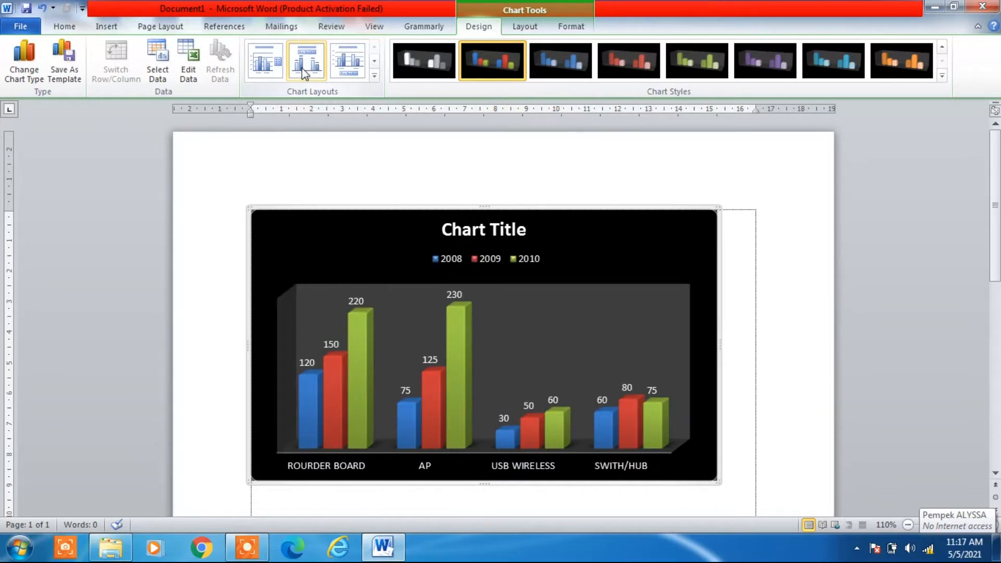
pyautogui.click(374, 76)
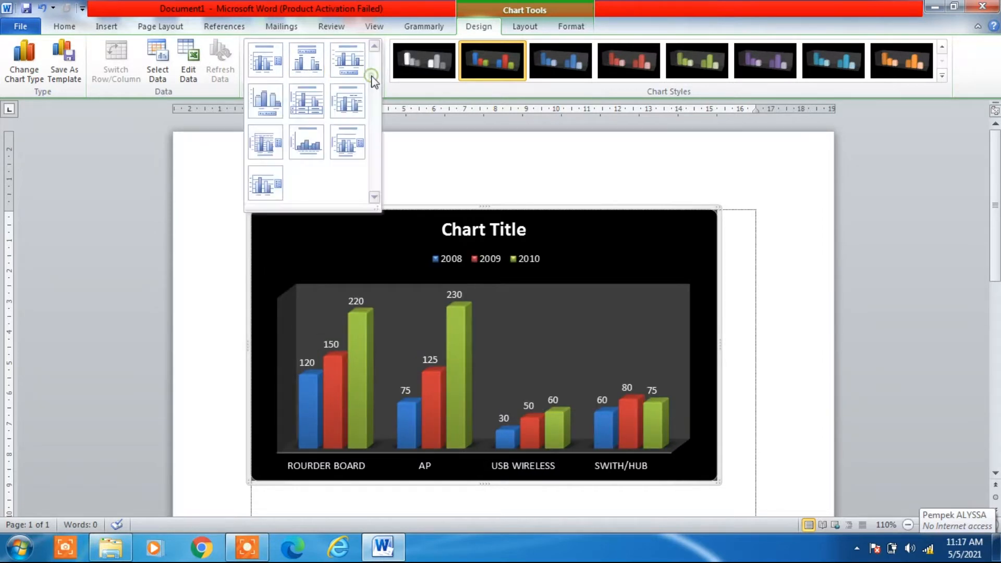
pyautogui.click(317, 74)
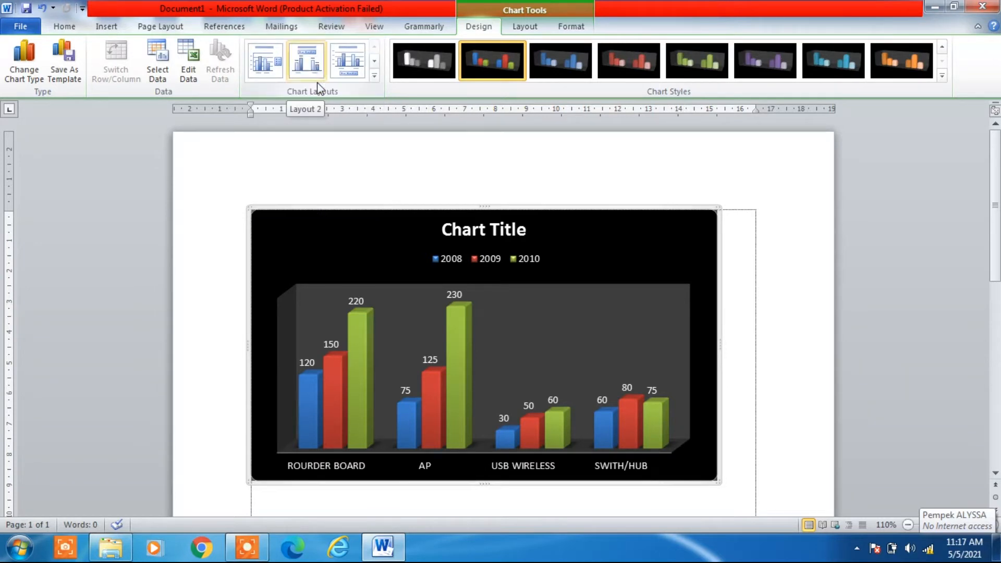
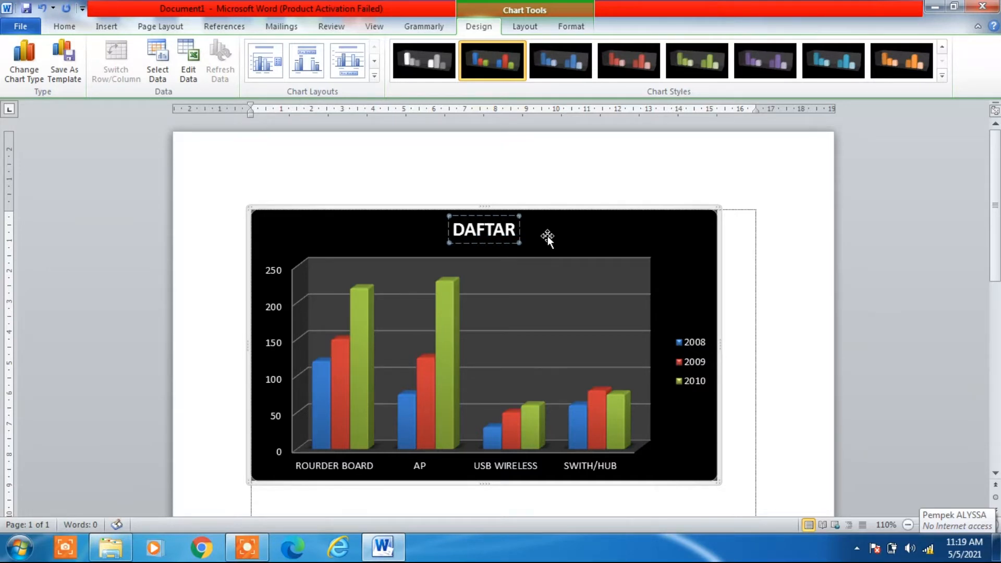
# Step: Complete the chart title as DAFTAR BELANJA, with PERALATAN JARINGAN KOMPUTER on a second line
pyautogui.write('BE')
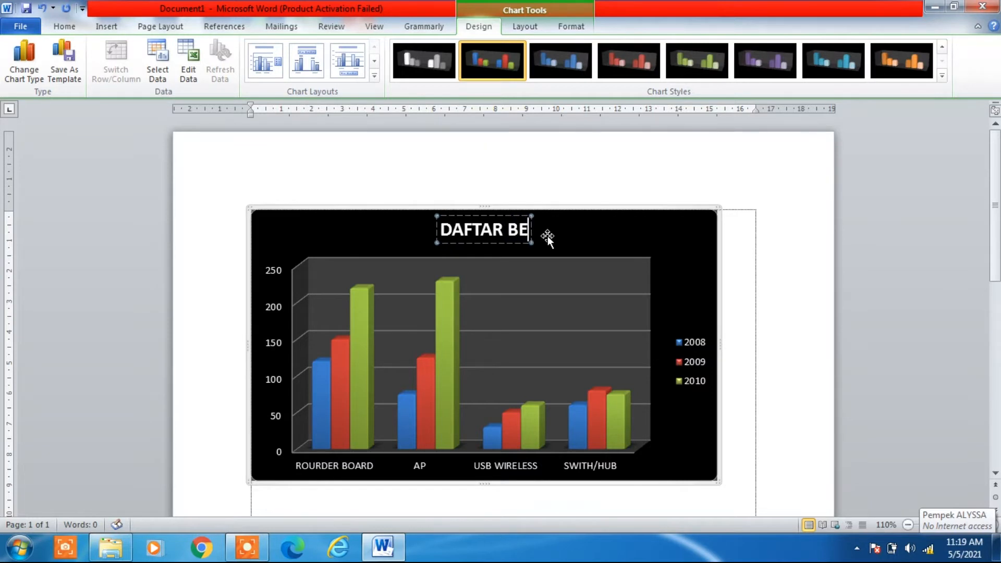
pyautogui.write('LA')
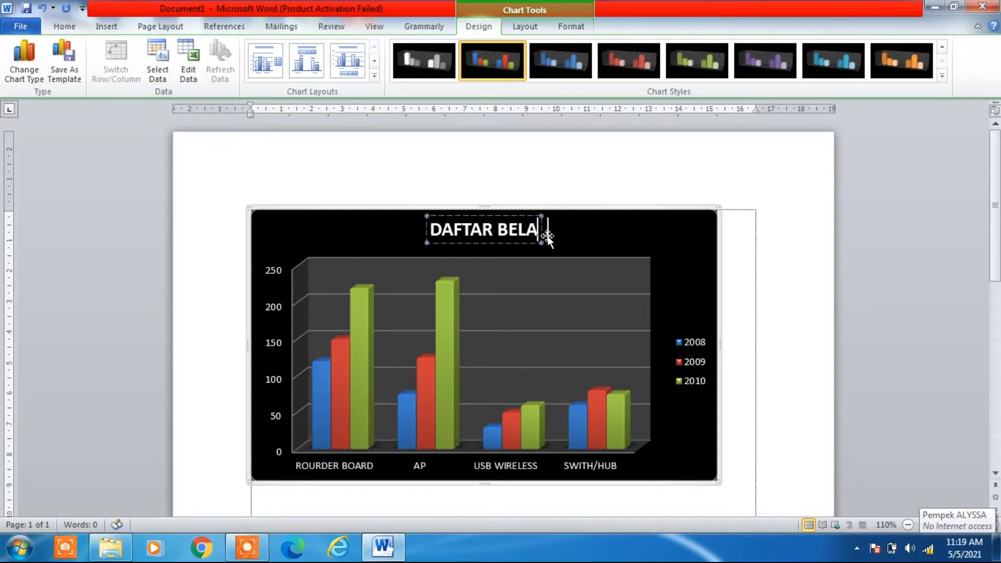
pyautogui.write('NJA')
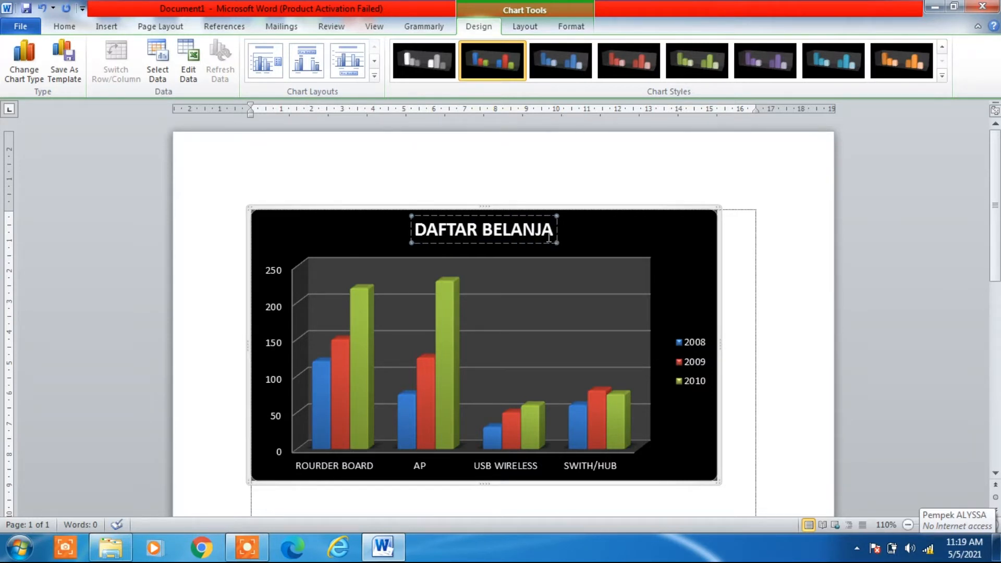
pyautogui.press('Return')
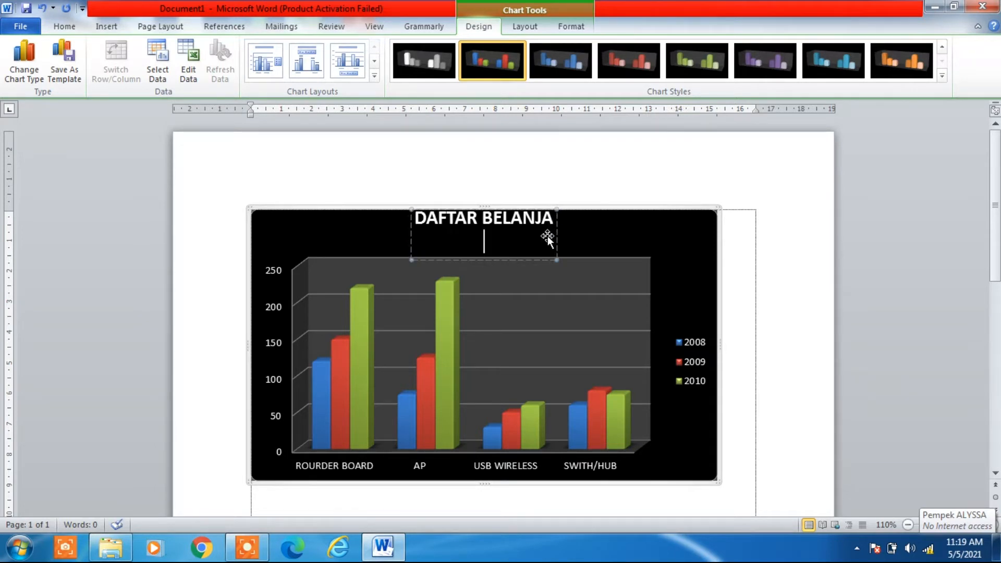
pyautogui.write('PERA')
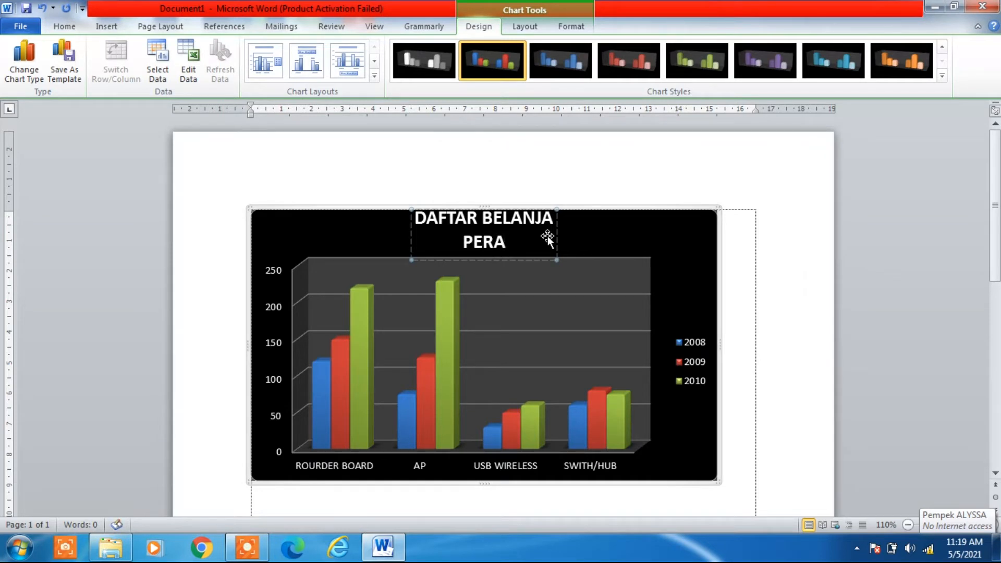
pyautogui.write('LATA')
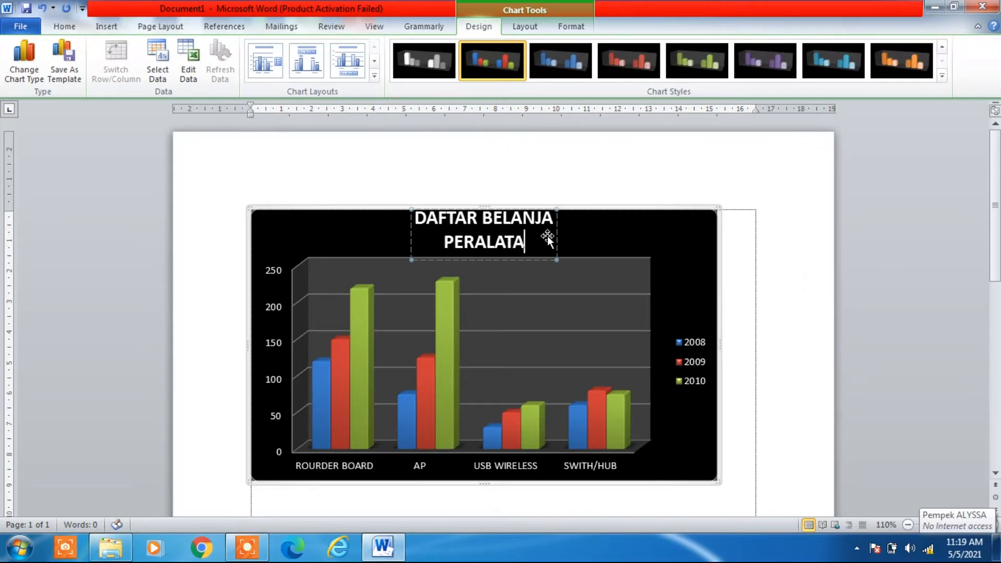
pyautogui.write('N JARIN')
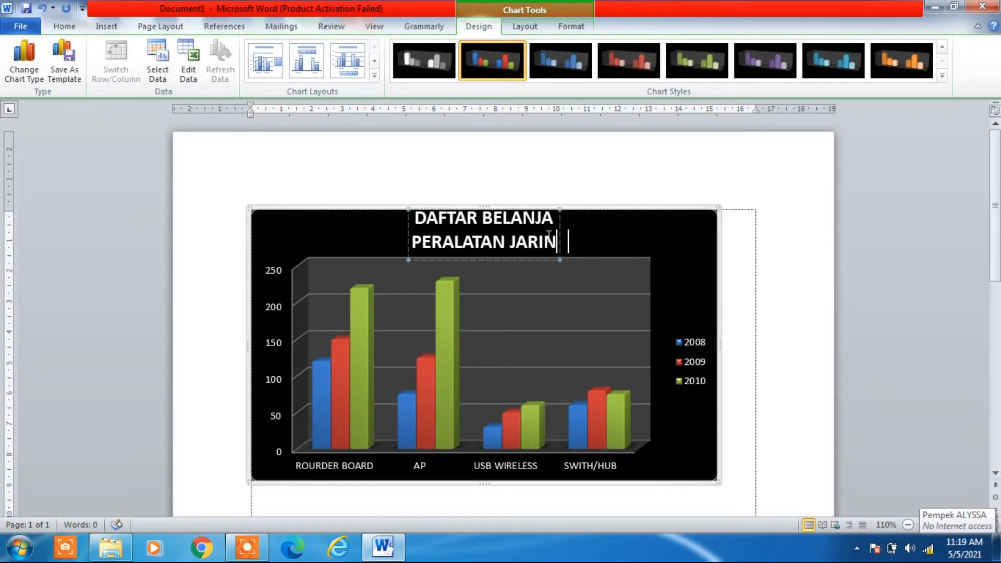
pyautogui.write('GA')
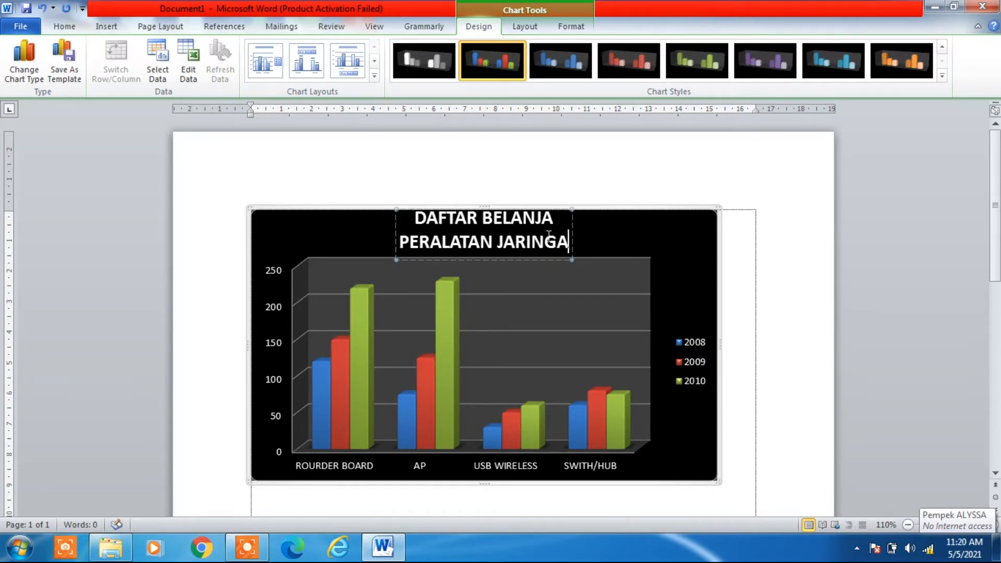
pyautogui.write('N KOMPUTER')
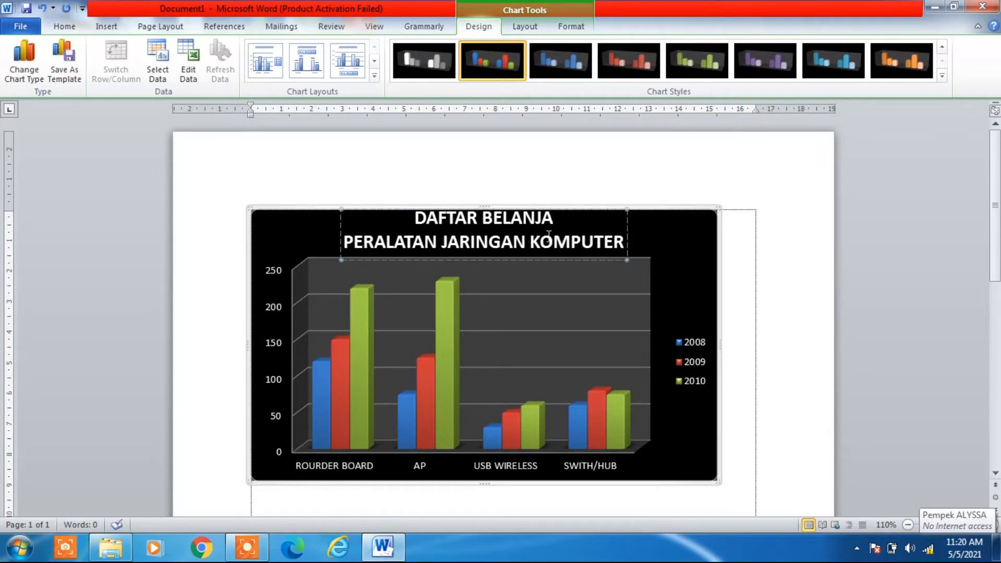
# Step: Right-align both lines of the chart title and deselect the title
pyautogui.click(414, 216)
pyautogui.moveTo(415, 215); pyautogui.dragTo(628, 243)
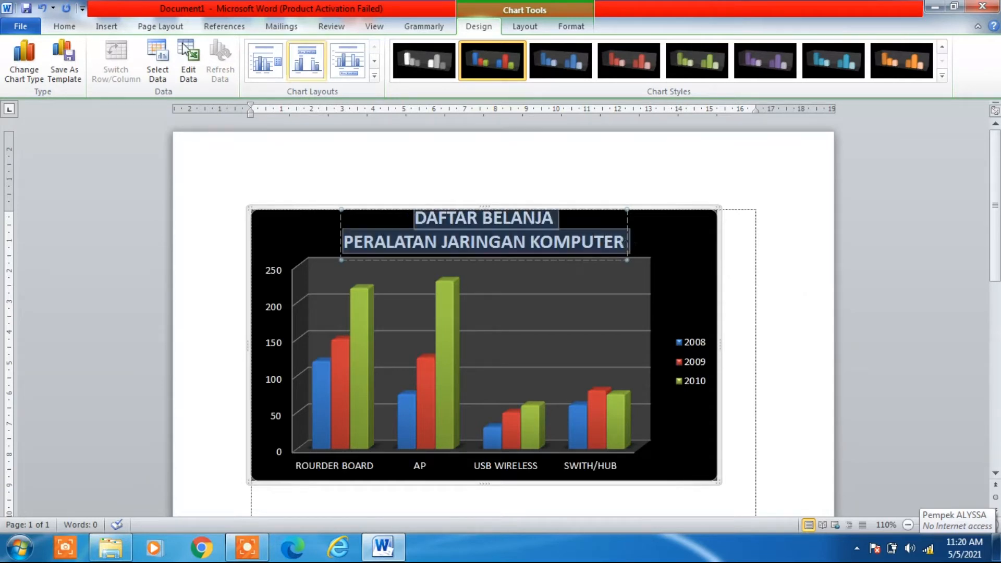
pyautogui.click(64, 27)
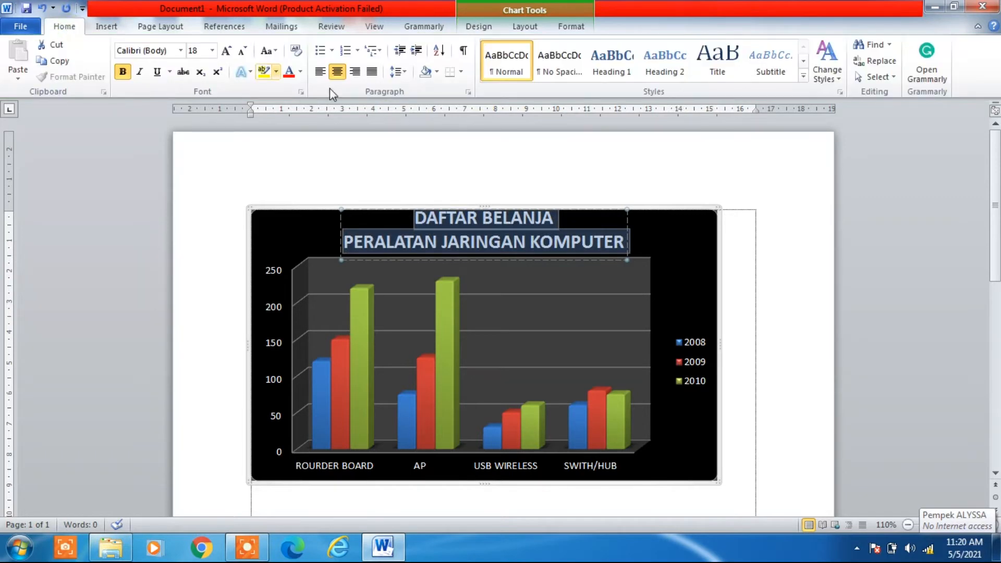
pyautogui.click(359, 75)
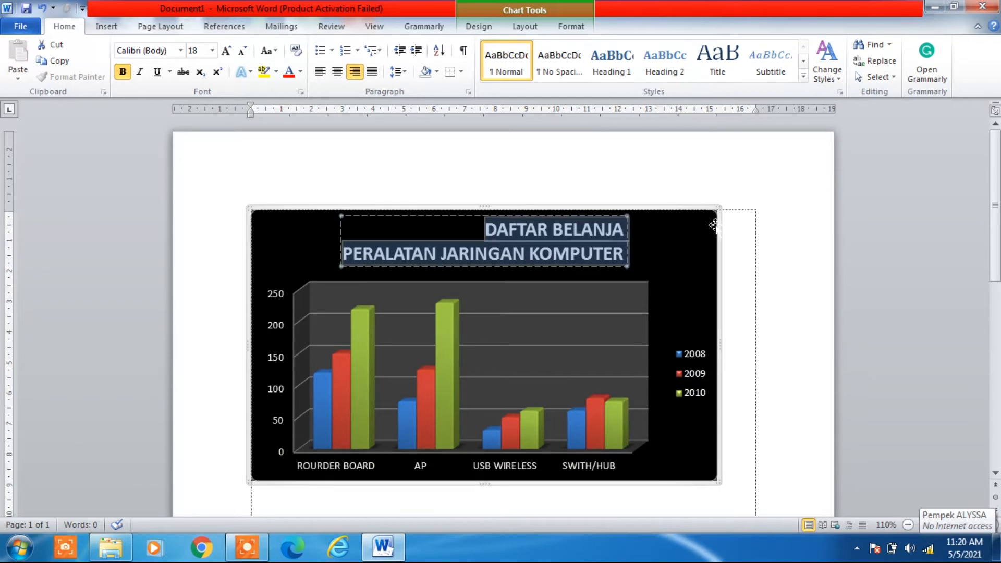
pyautogui.click(686, 233)
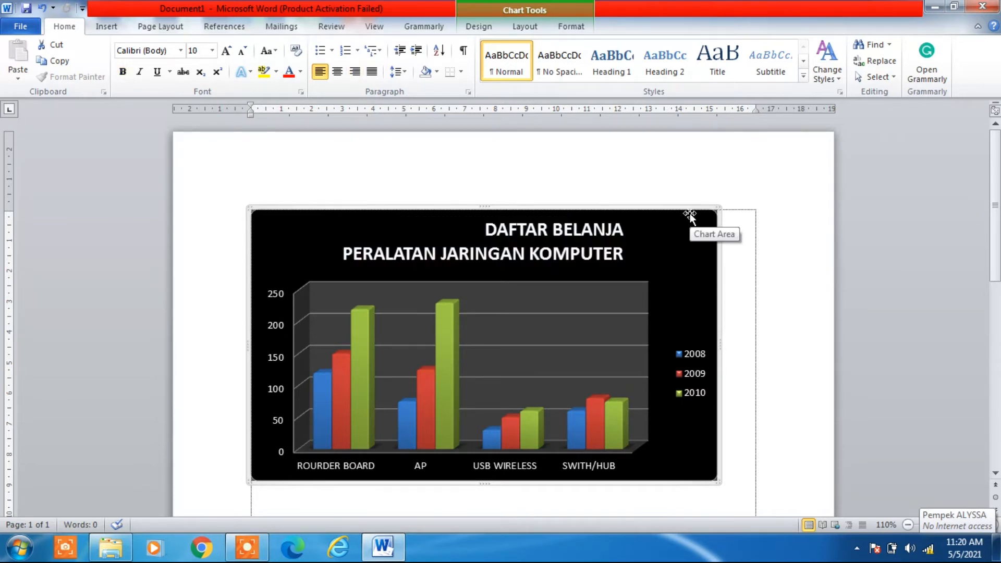
# Step: Check the print preview of the page with the chart and return to the document
pyautogui.click(20, 27)
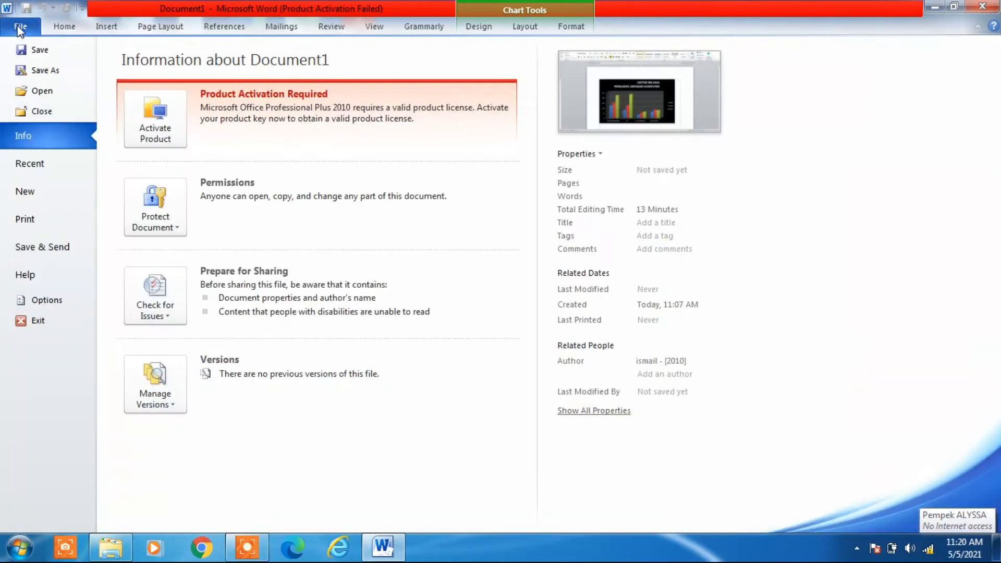
pyautogui.click(26, 221)
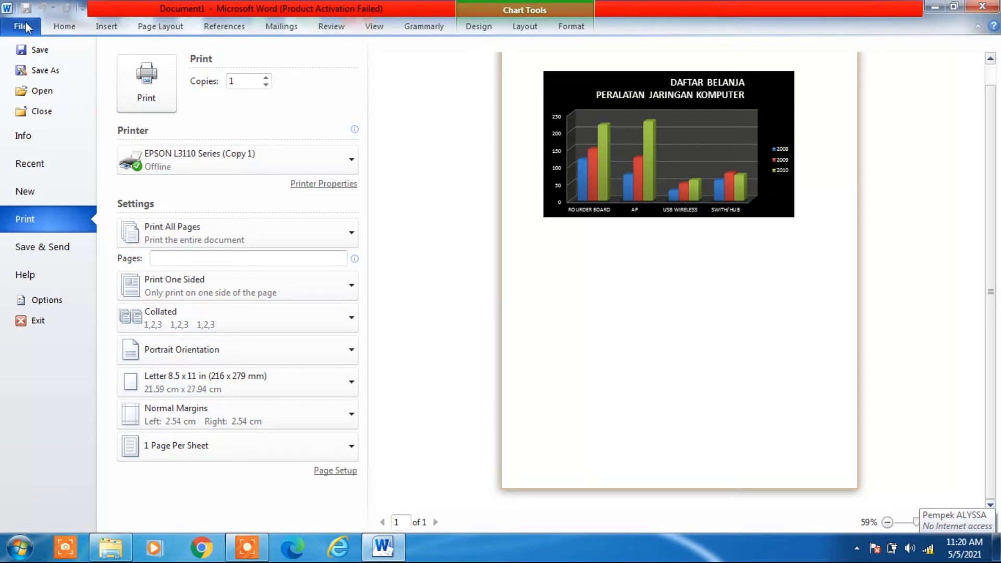
pyautogui.click(62, 26)
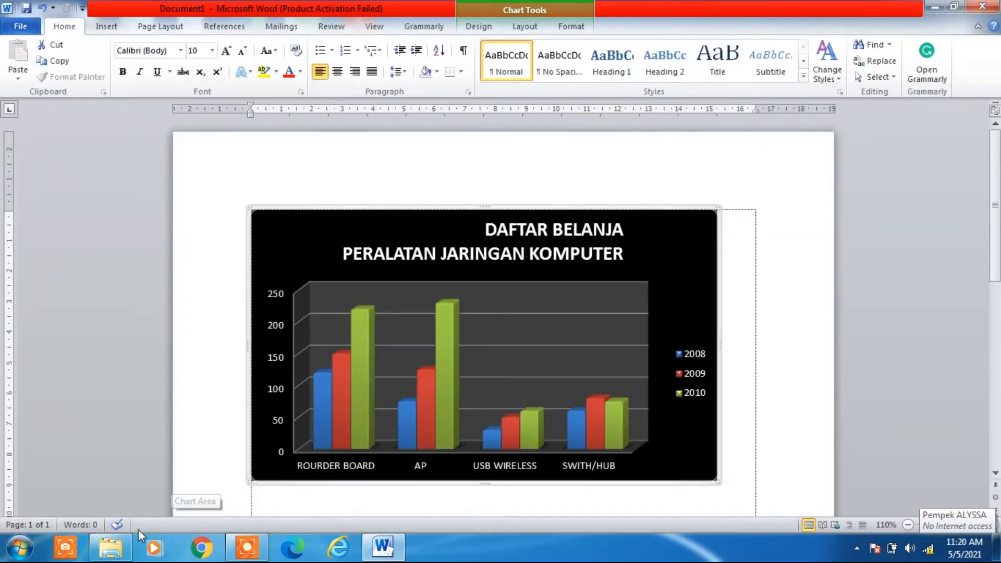
# Step: Switch to Excel 2010 by opening the recent workbook Buku Agenda, dismiss the activation notice and look over the agenda table
pyautogui.moveTo(108, 558)
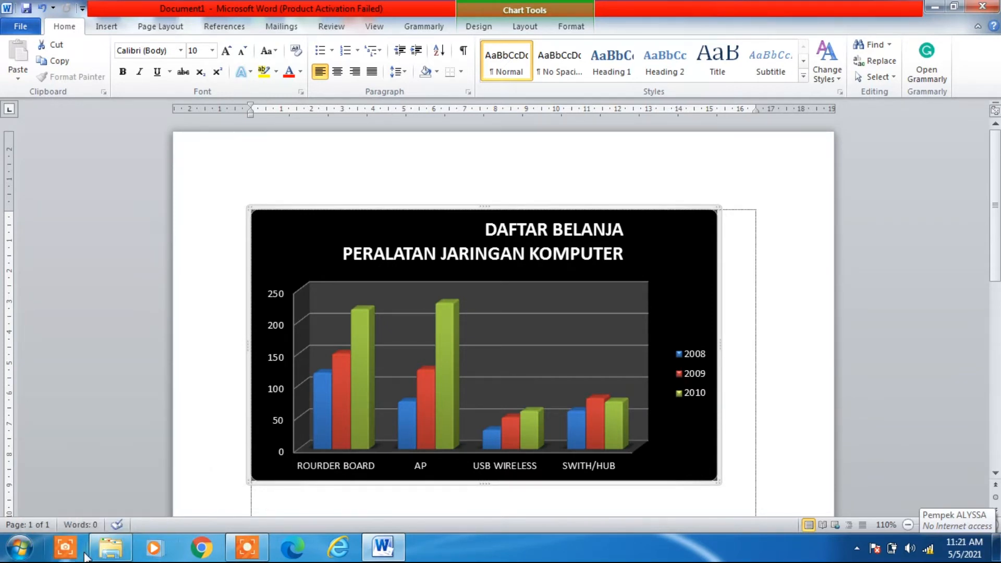
pyautogui.click(20, 547)
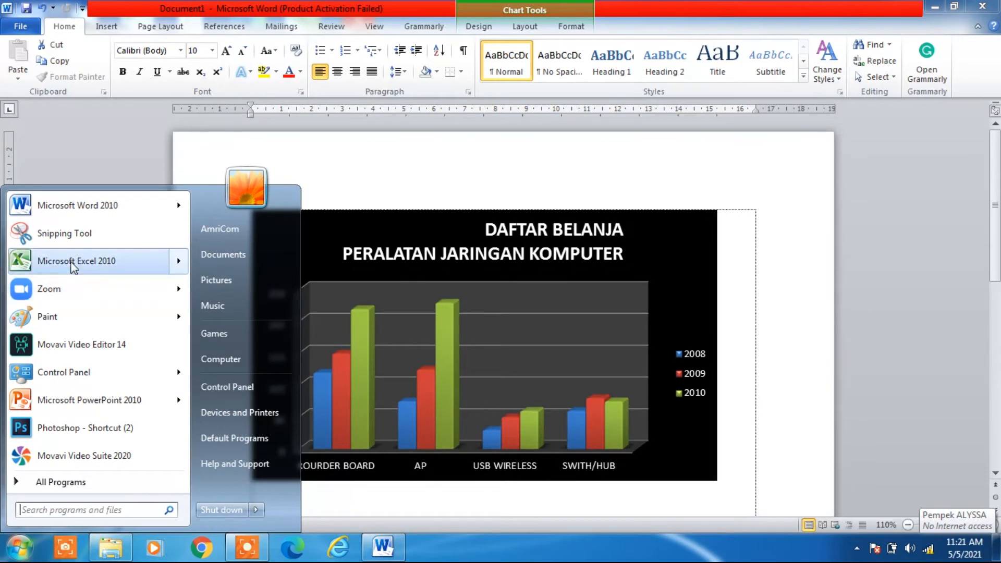
pyautogui.moveTo(72, 265)
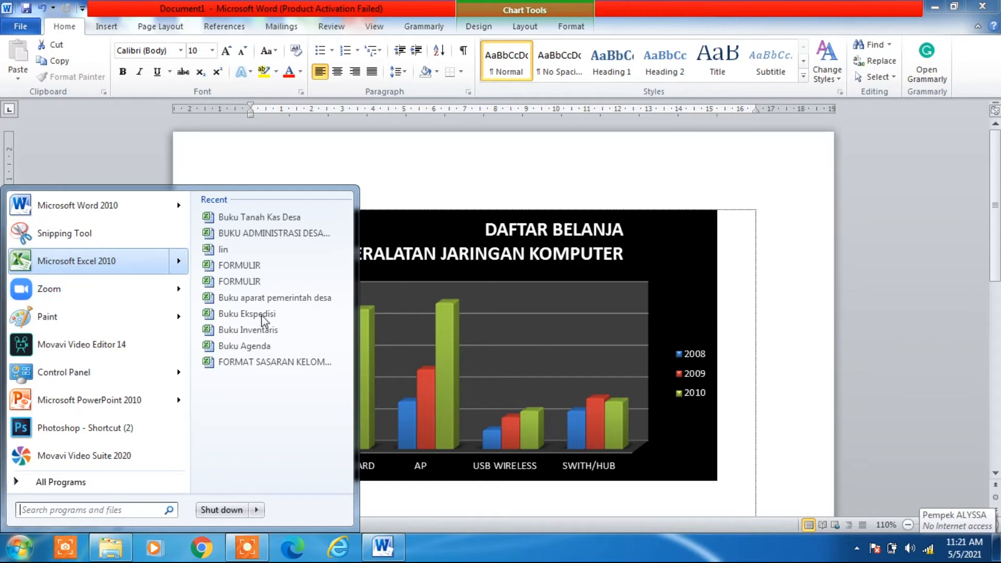
pyautogui.click(250, 346)
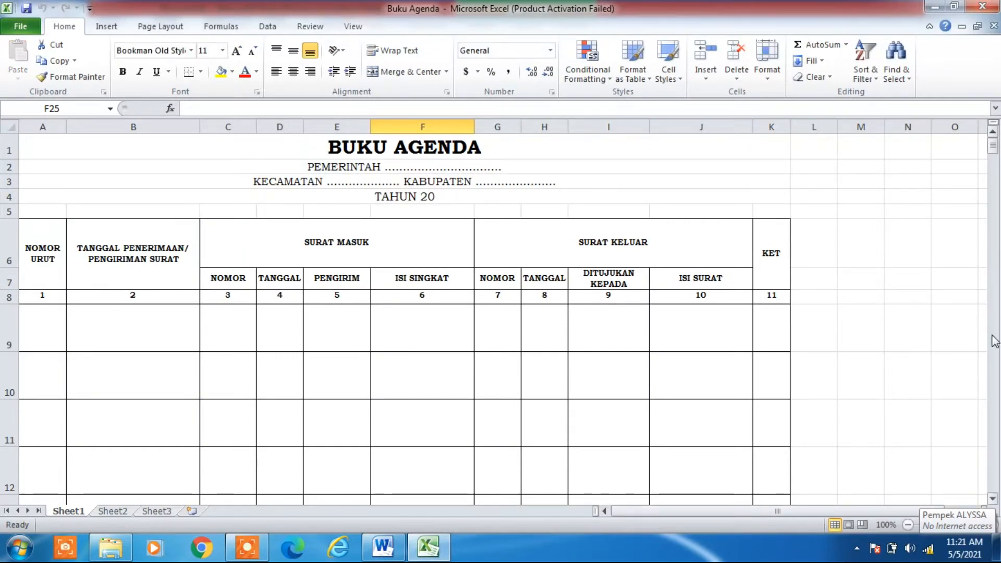
pyautogui.scroll(-4, 996, 408)
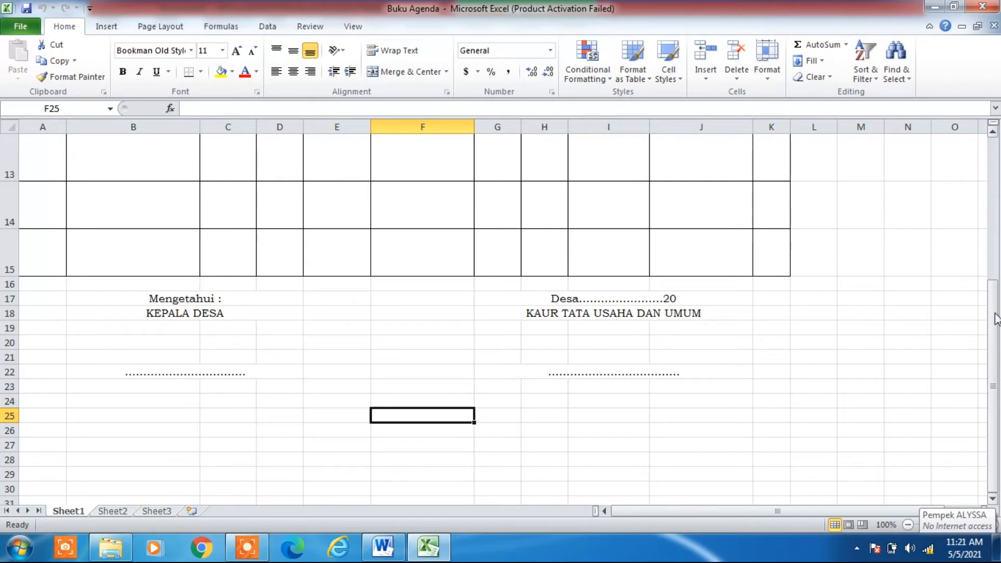
pyautogui.moveTo(997, 288); pyautogui.dragTo(997, 194)
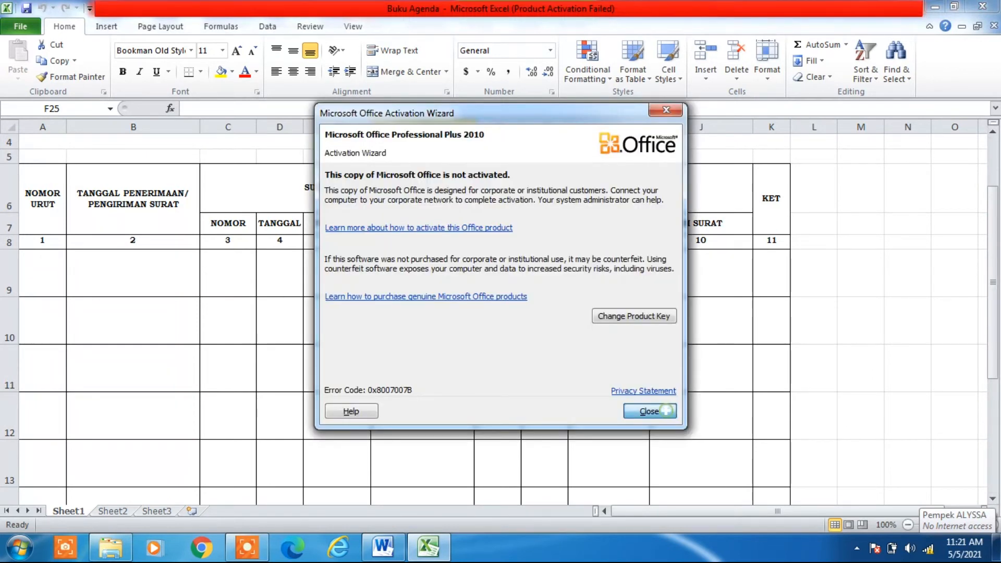
pyautogui.click(666, 411)
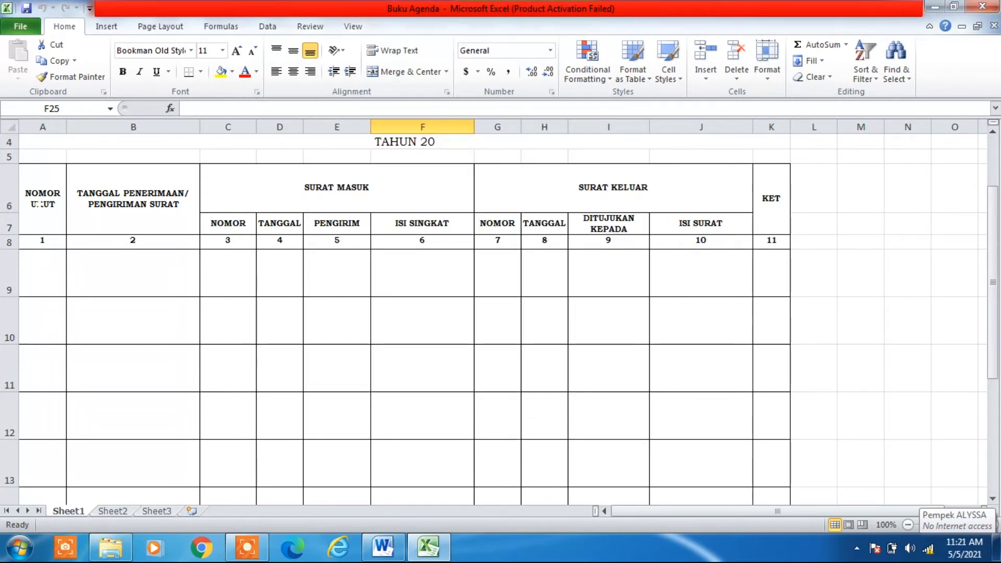
pyautogui.moveTo(631, 511); pyautogui.dragTo(616, 515)
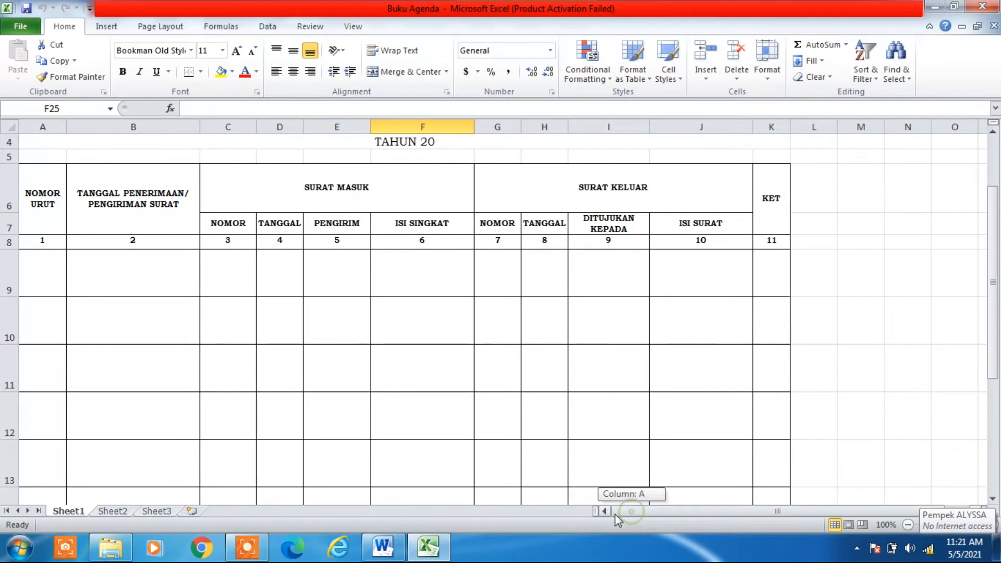
# Step: Insert a 100% stacked 3-D column chart from the agenda table, cells A6 to K15
pyautogui.moveTo(33, 206); pyautogui.dragTo(766, 459)
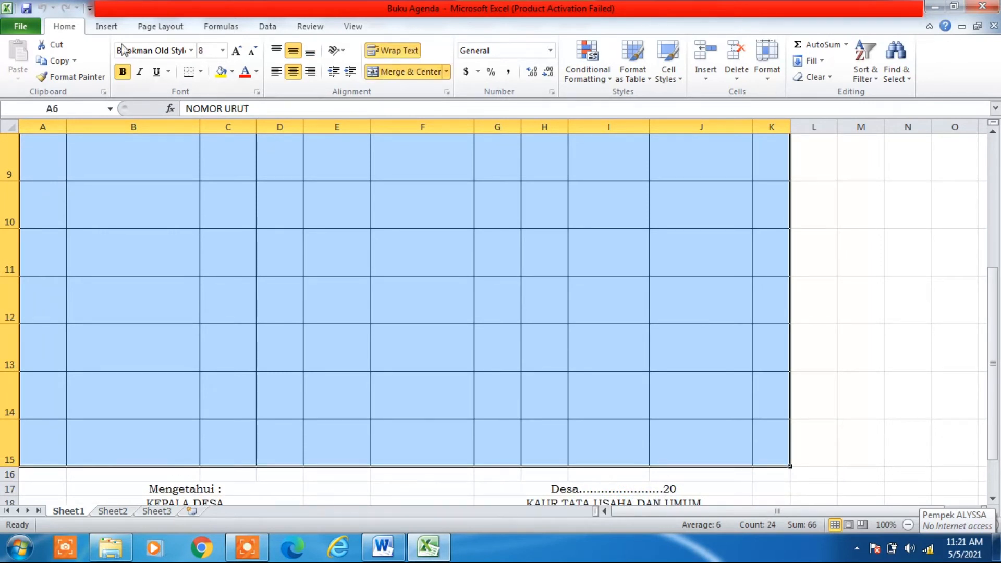
pyautogui.click(110, 30)
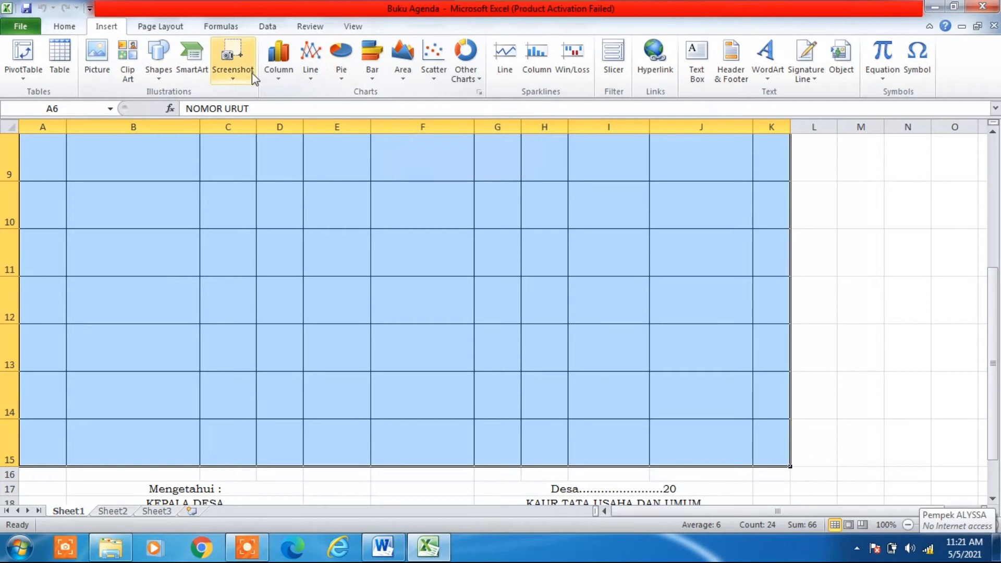
pyautogui.click(276, 64)
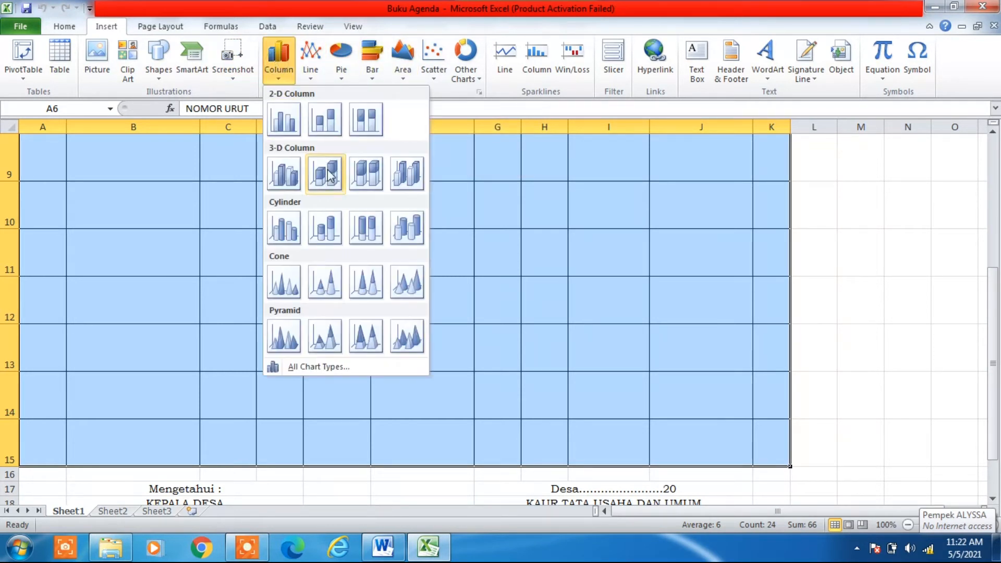
pyautogui.click(366, 174)
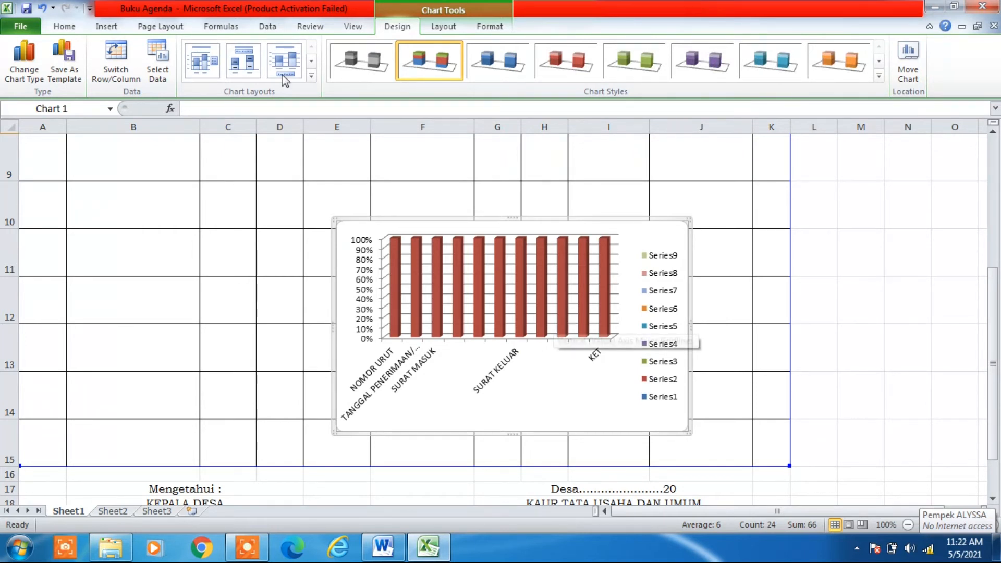
# Step: Try Layout 1 on the chart and settle on Layout 6, with a chart title and titles on both axes
pyautogui.click(203, 61)
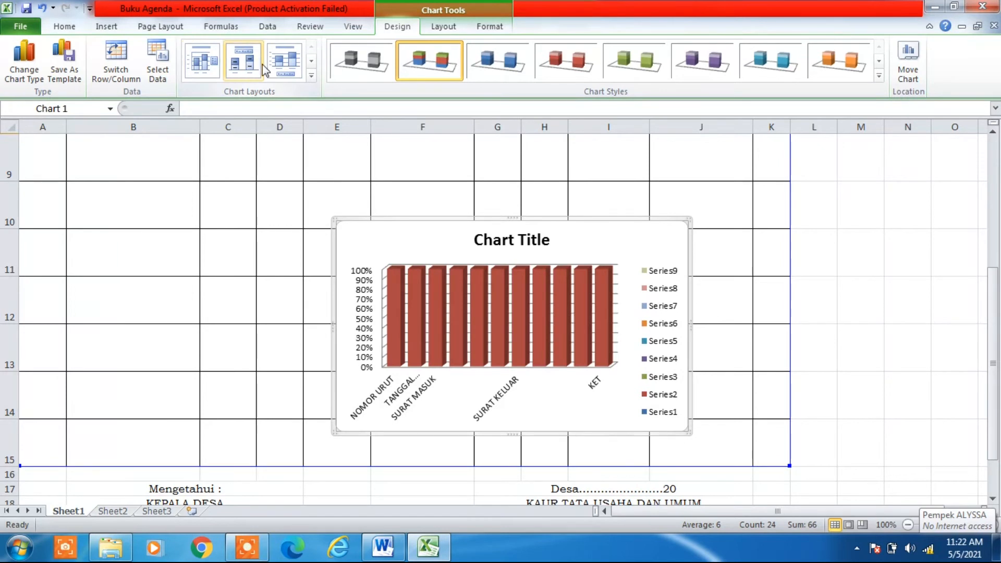
pyautogui.click(311, 79)
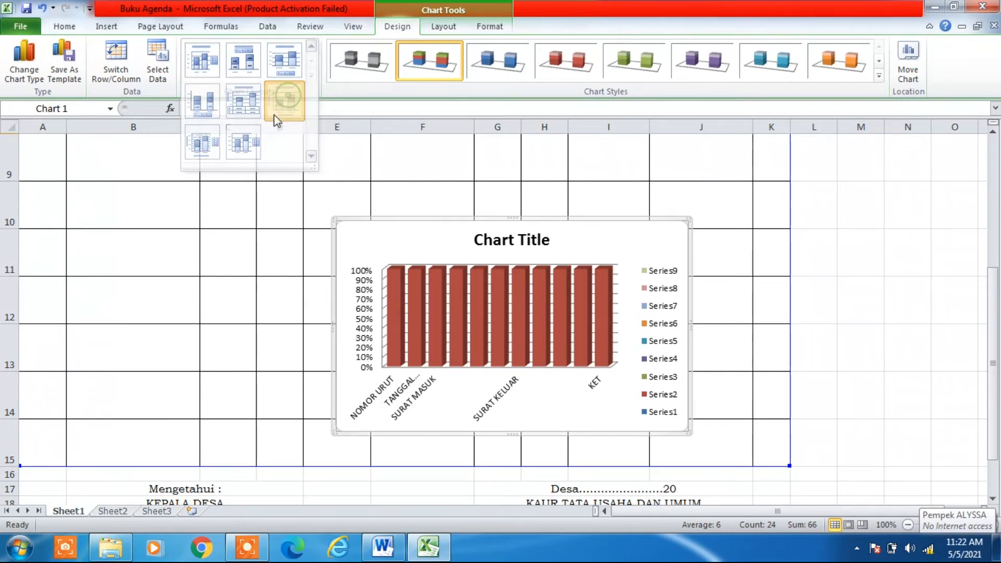
pyautogui.click(280, 89)
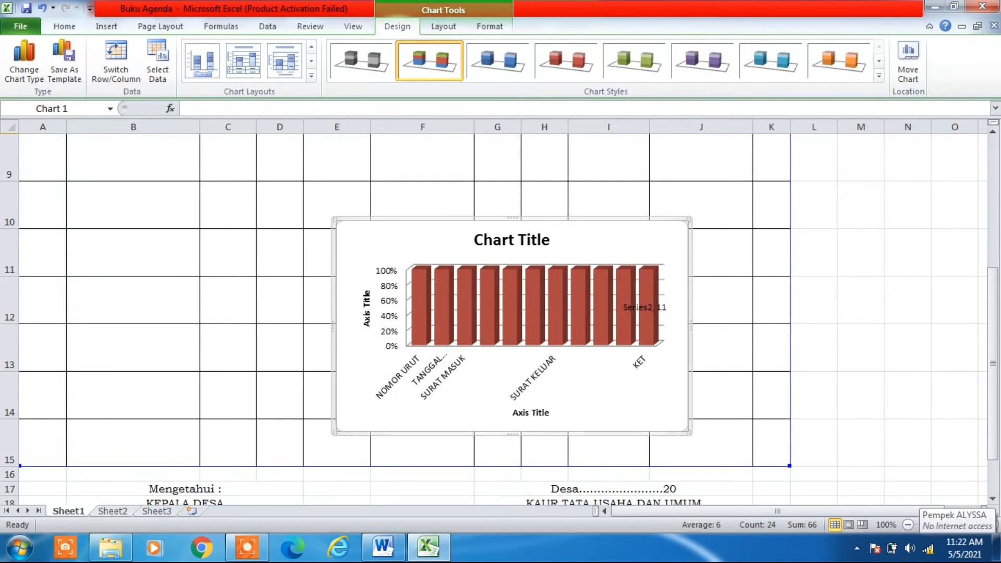
pyautogui.click(608, 201)
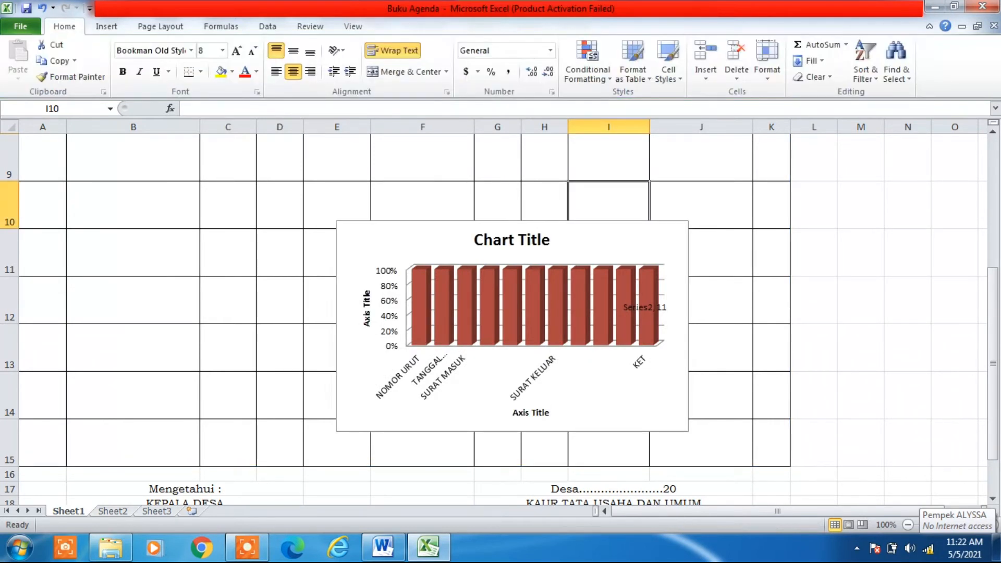
# Step: Open PowerPoint 2010 with a blank presentation and move the title placeholder up near the slide's upper edge
pyautogui.click(20, 547)
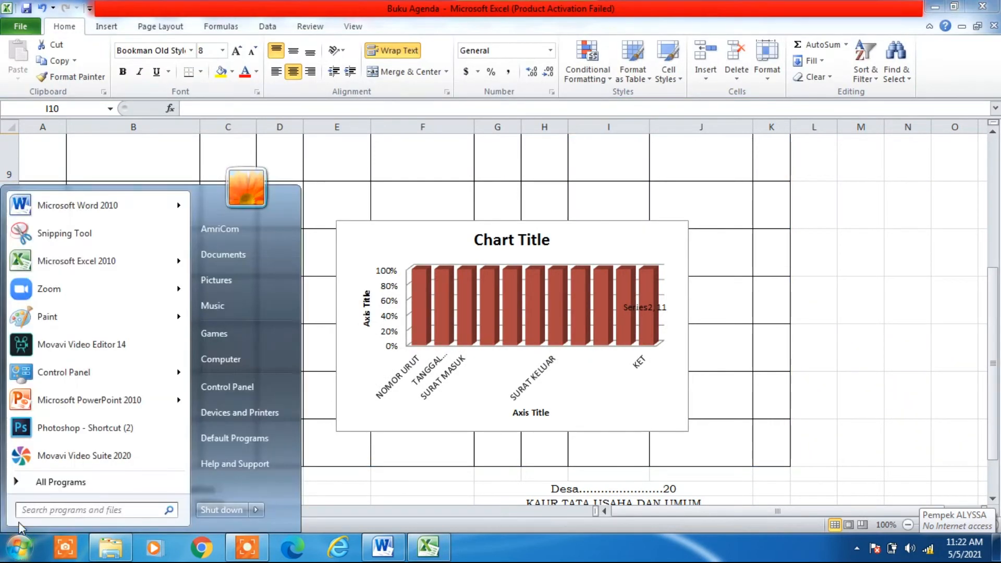
pyautogui.click(71, 402)
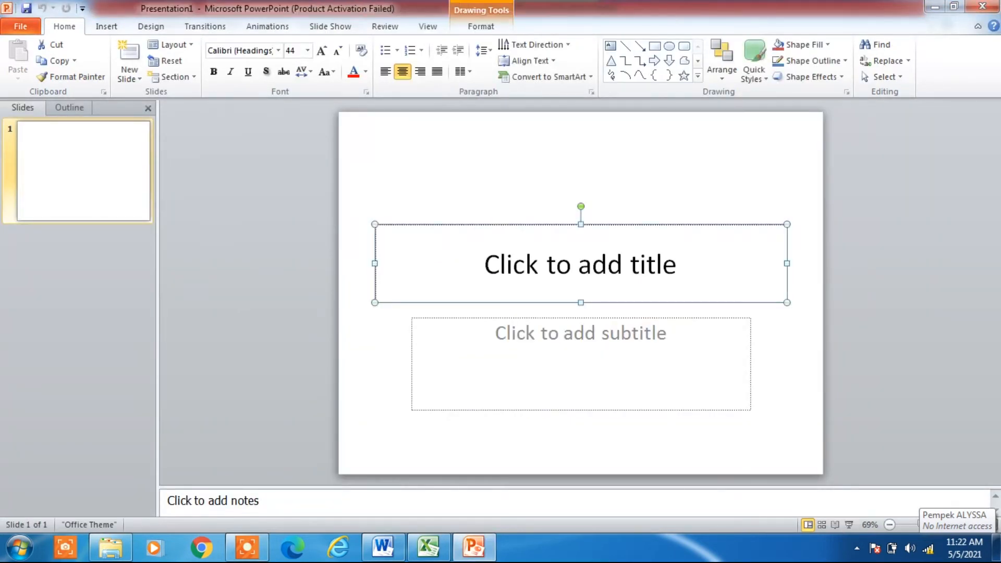
pyautogui.moveTo(494, 225); pyautogui.dragTo(493, 128)
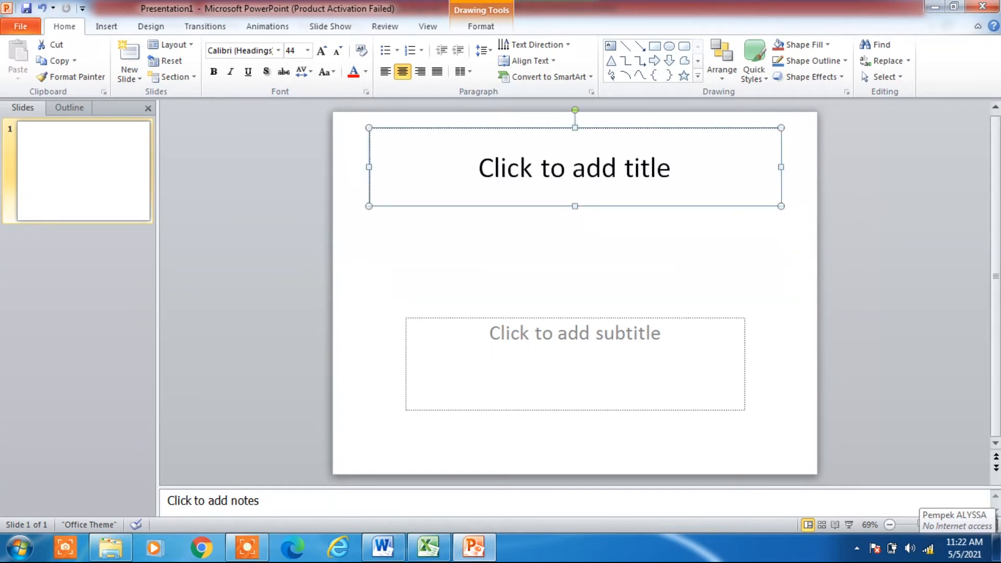
# Step: Dismiss the activation notice and delete the title and subtitle placeholders from the slide
pyautogui.click(574, 168)
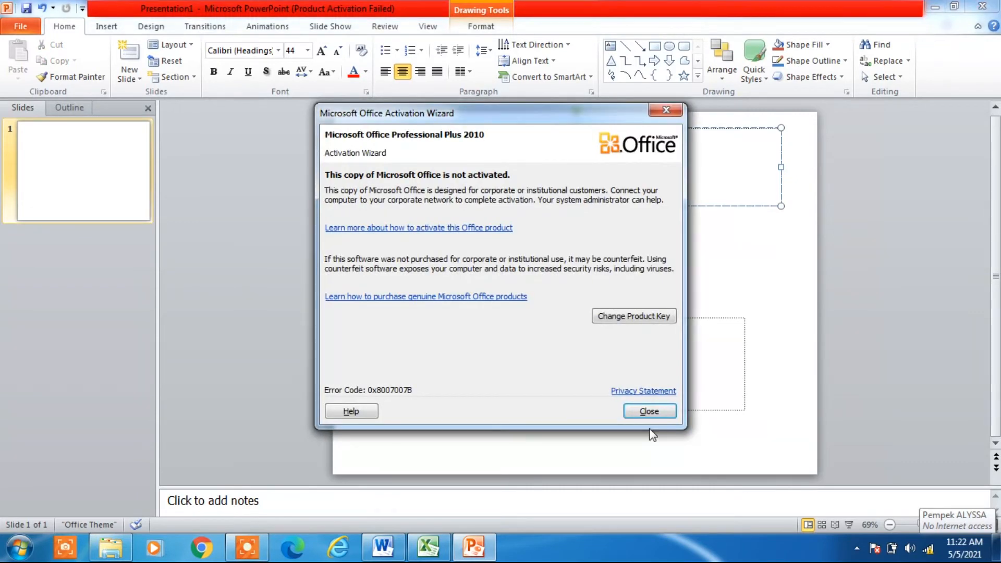
pyautogui.click(649, 411)
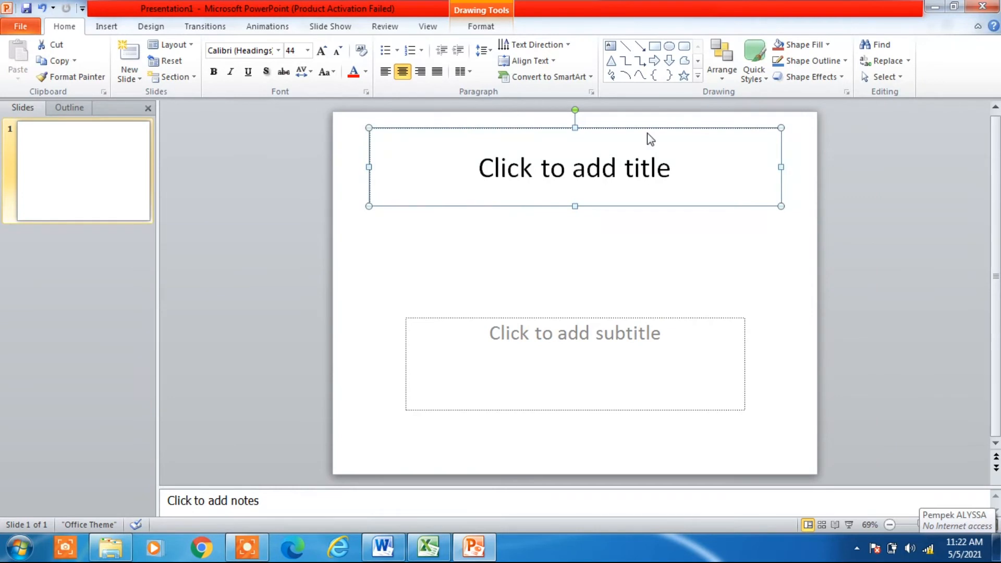
pyautogui.press('Delete')
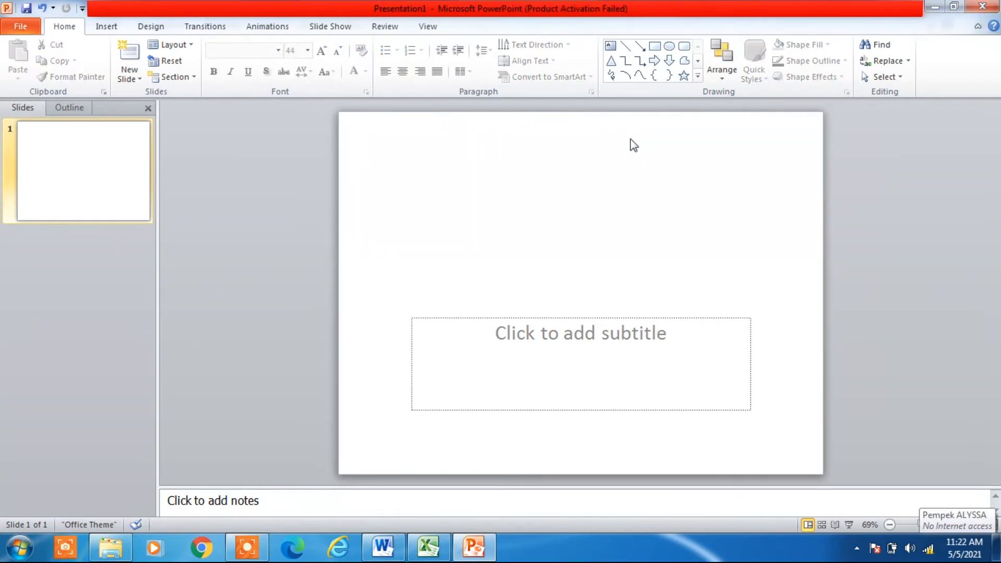
pyautogui.click(619, 317)
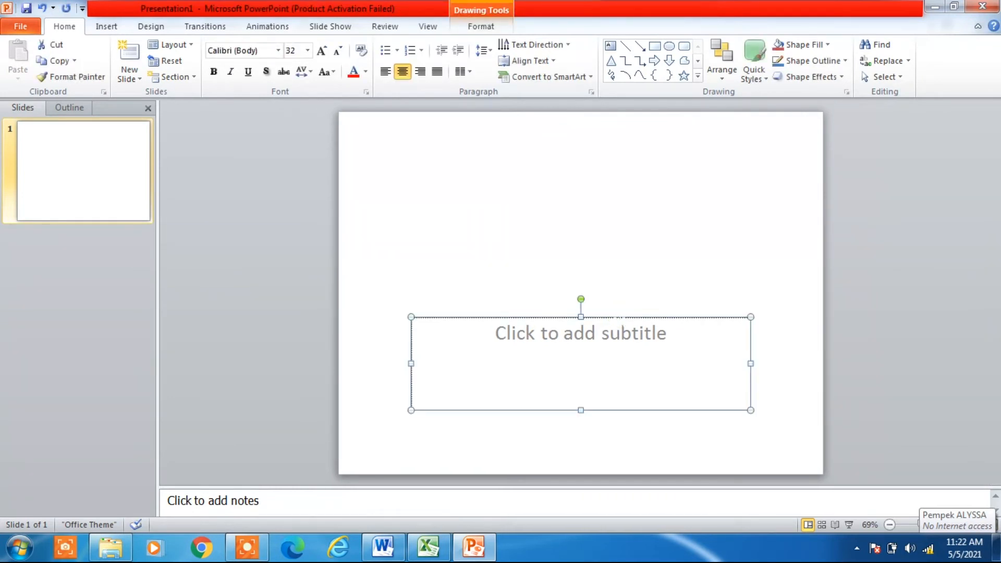
pyautogui.press('Delete')
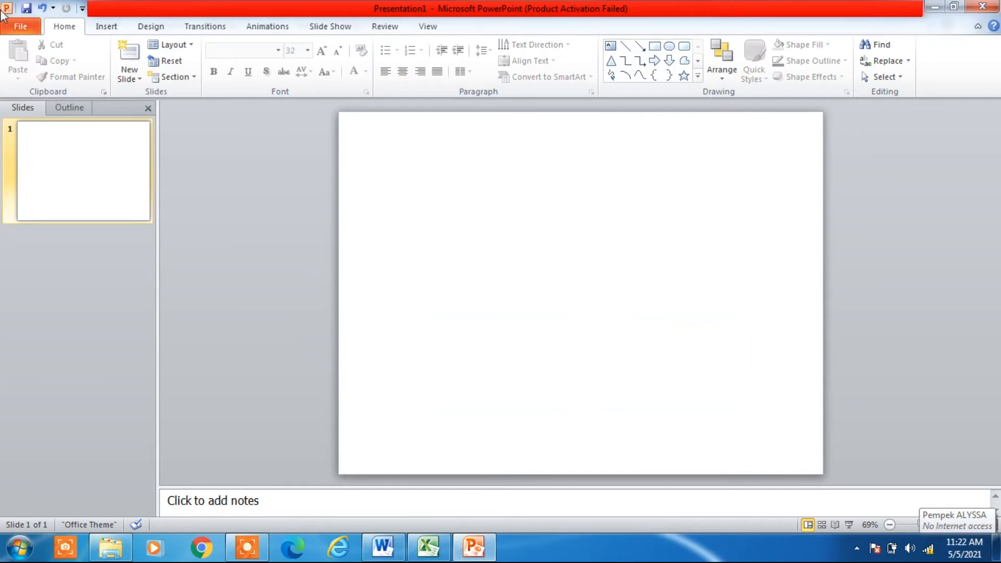
# Step: Browse the available chart types and insert an exploded 3-D pie chart on the blank slide
pyautogui.click(104, 26)
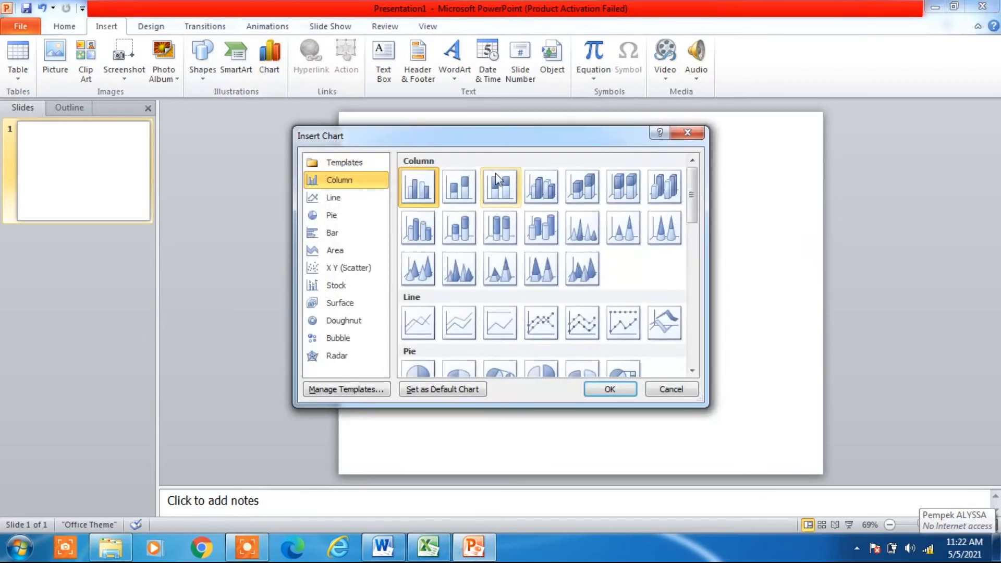
pyautogui.click(552, 189)
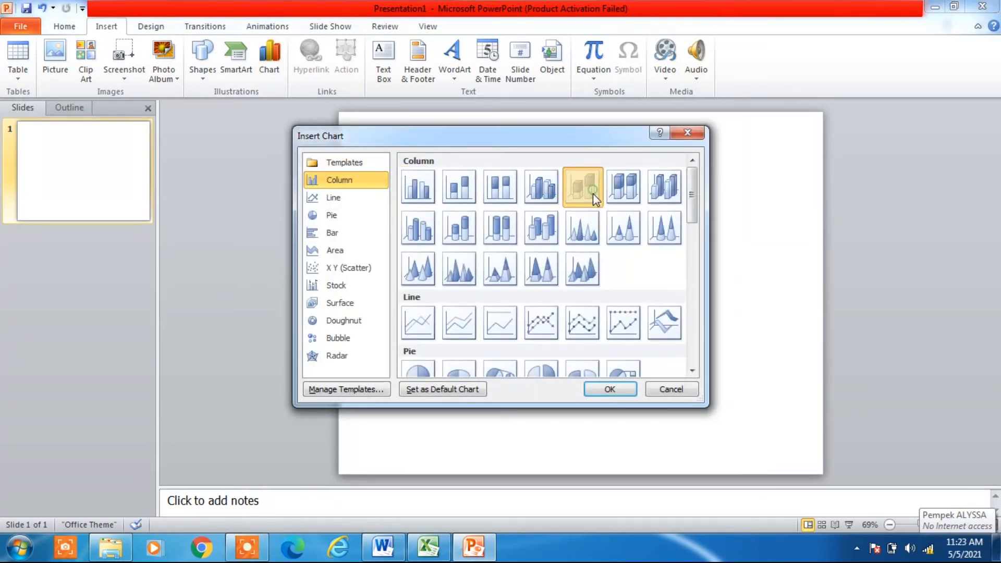
pyautogui.click(622, 334)
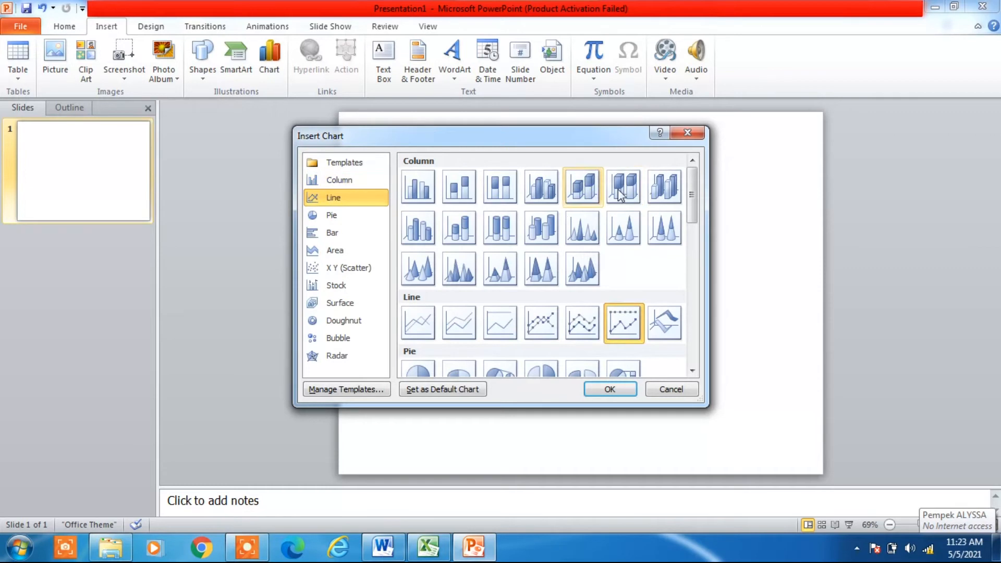
pyautogui.scroll(-5, 427, 359)
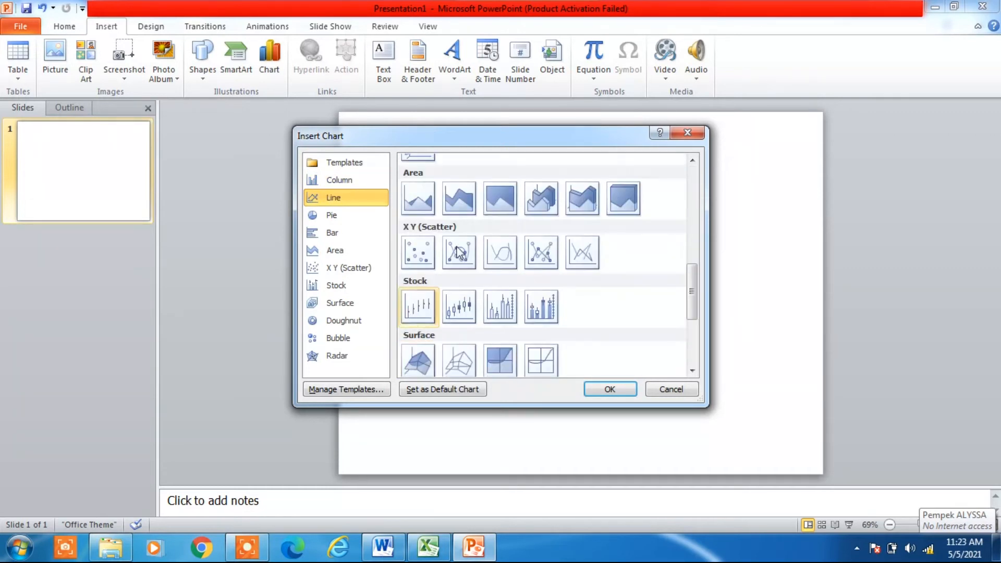
pyautogui.scroll(4, 480, 214)
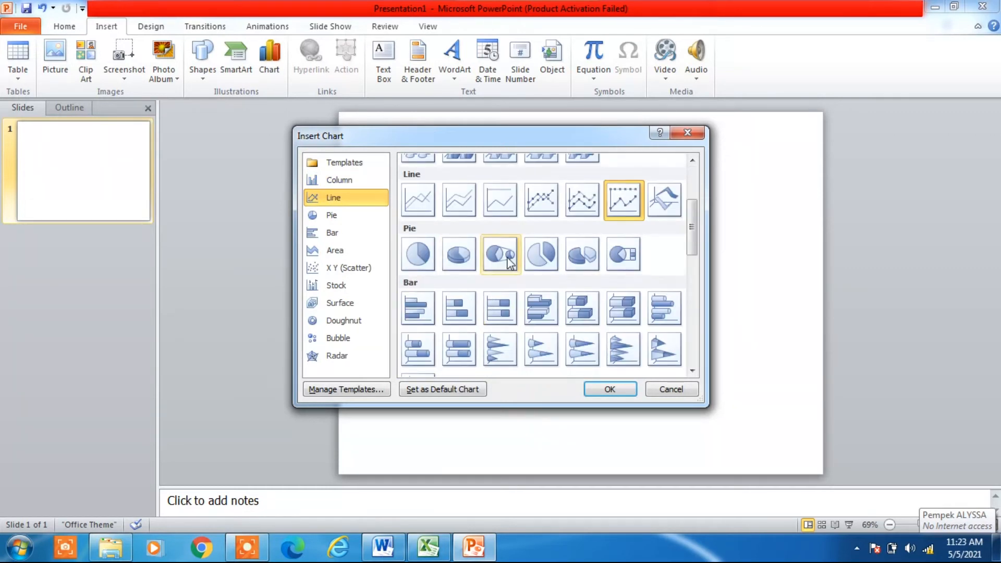
pyautogui.click(581, 256)
pyautogui.click(604, 388)
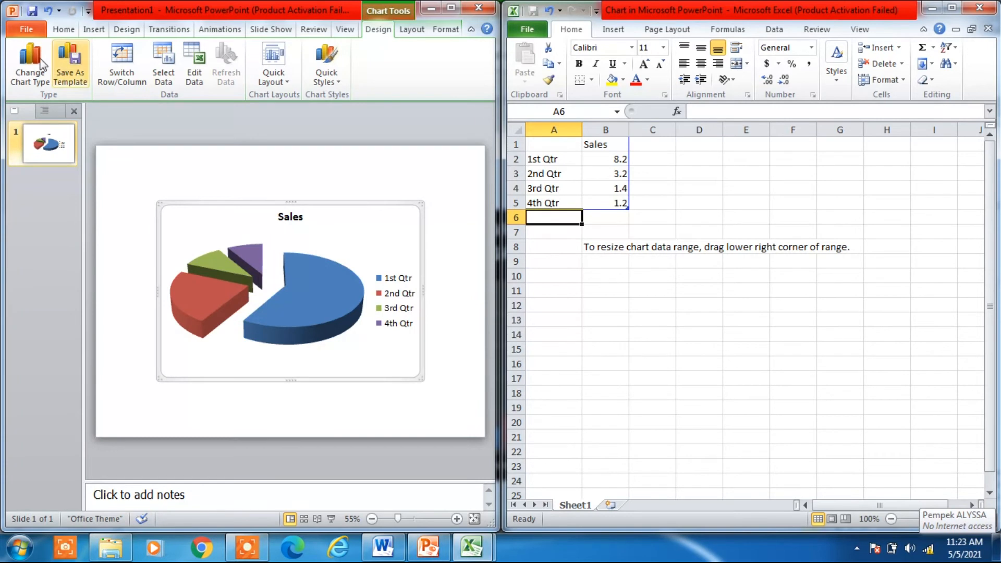
# Step: Rename the pie chart's first category, cell A2 of its data sheet, as AP
pyautogui.click(543, 158)
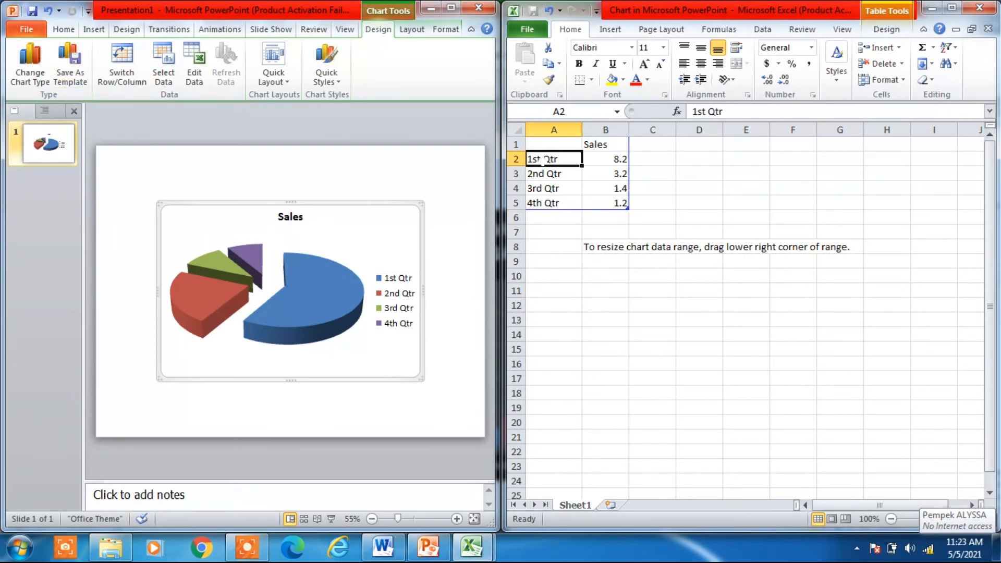
pyautogui.click(544, 174)
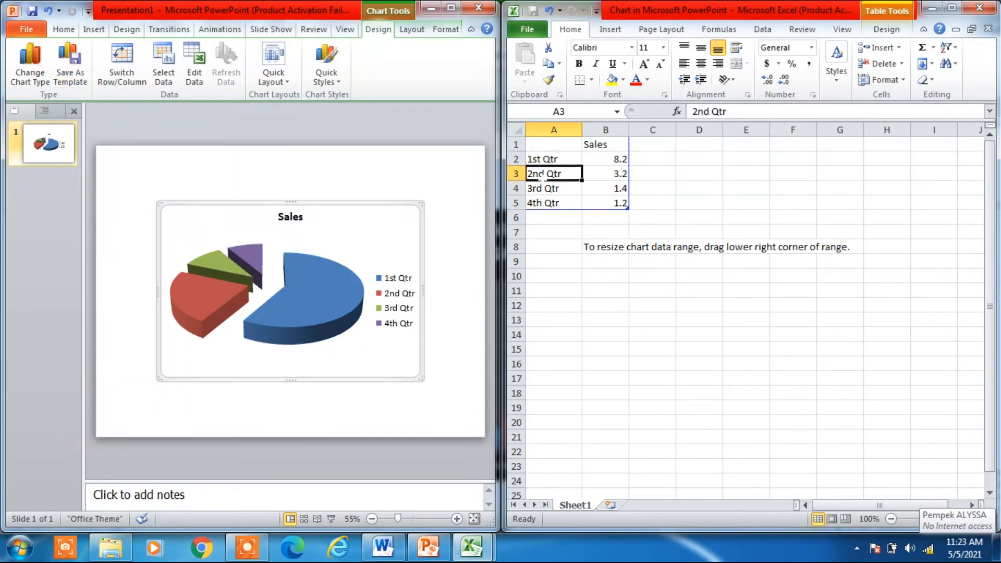
pyautogui.click(543, 189)
pyautogui.click(545, 159)
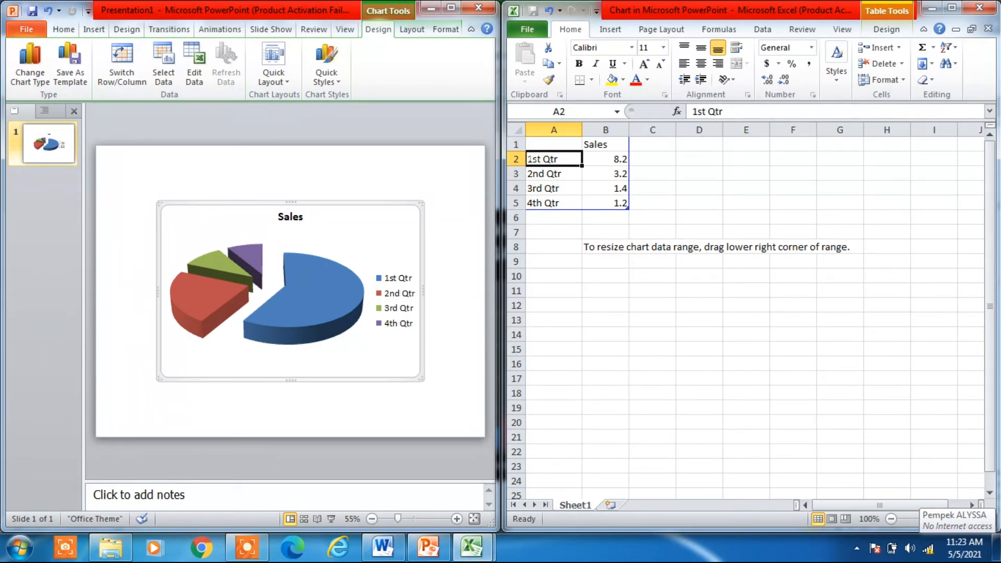
pyautogui.write('AP')
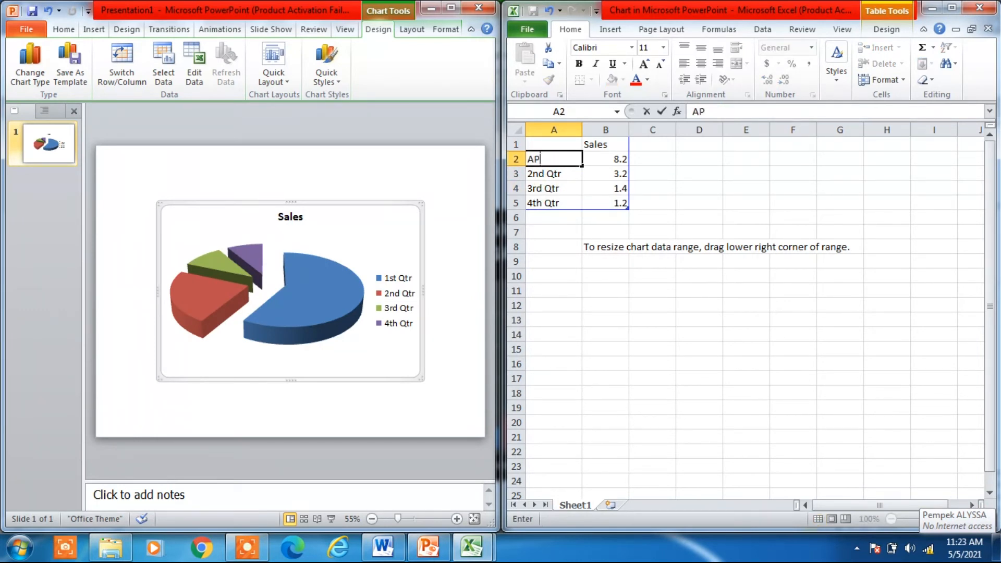
pyautogui.press('Return')
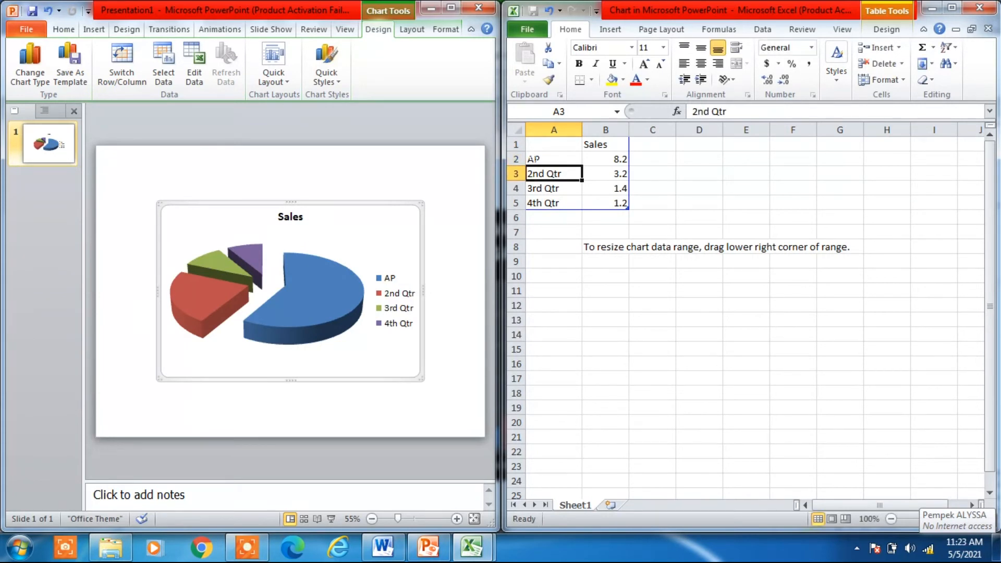